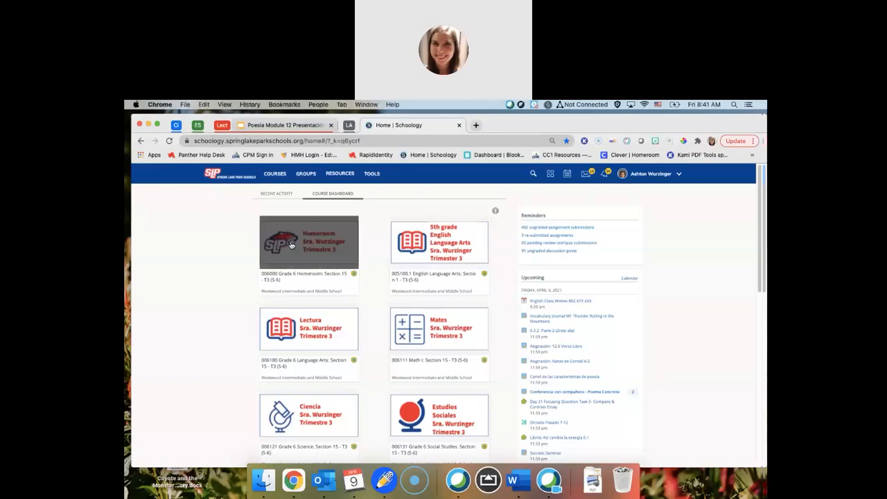
Open the Grade 6 Homeroom course and briefly highlight Friday's Verso libre reading lesson.
left_click(309, 242)
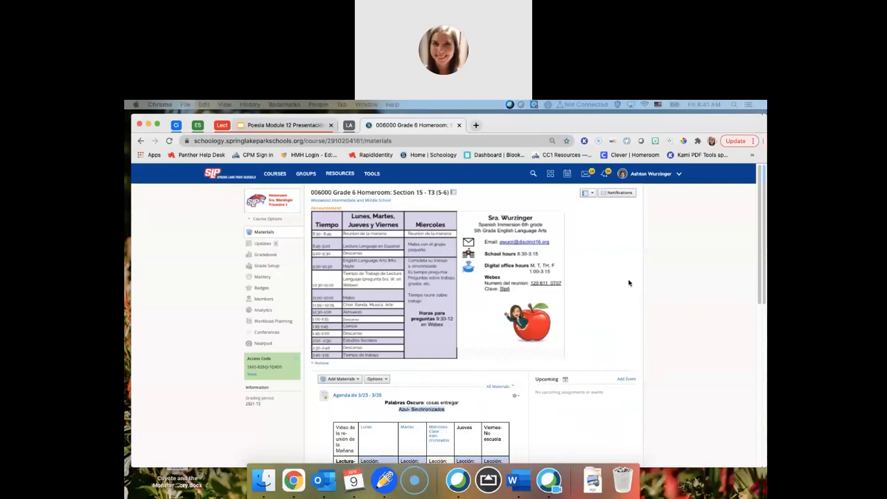
scroll(372, 389, "down", 5)
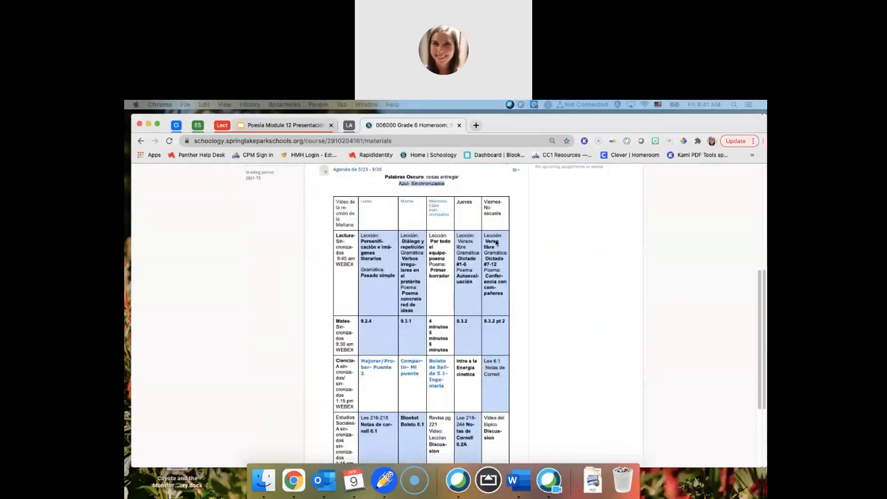
left_click_drag(483, 235, 498, 247)
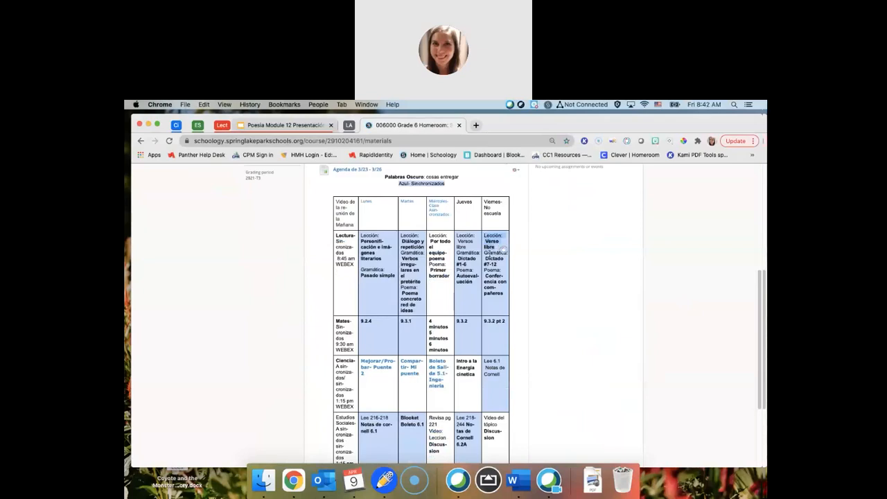
left_click(502, 249)
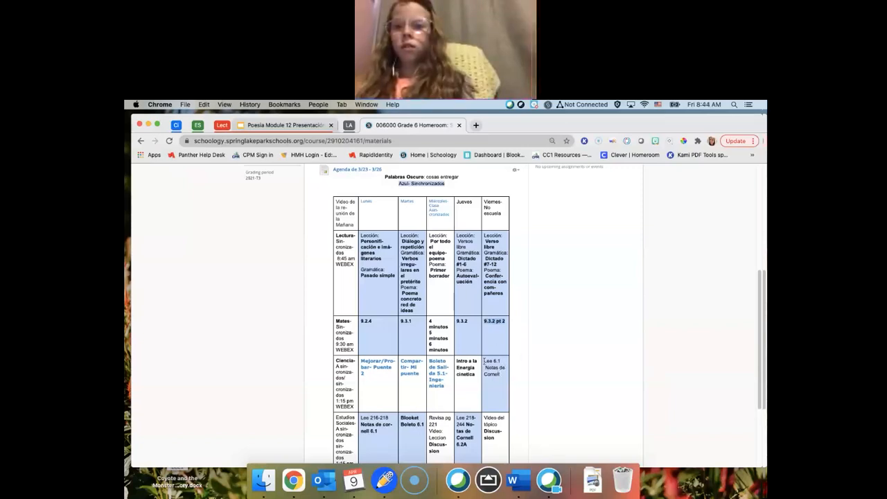
Highlight Friday's Lee 6.1 Notas de Cornell science entry, then expand the Google presentation tabs.
left_click_drag(484, 359, 504, 374)
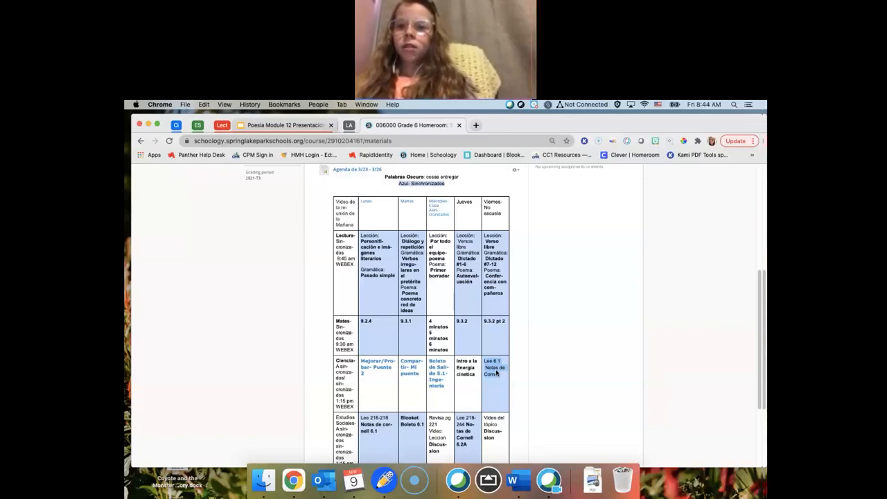
left_click(496, 373)
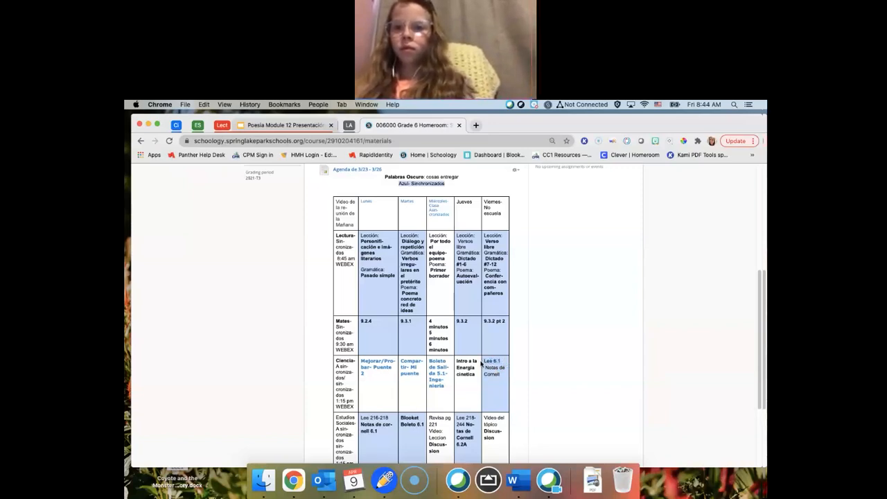
left_click_drag(483, 361, 499, 362)
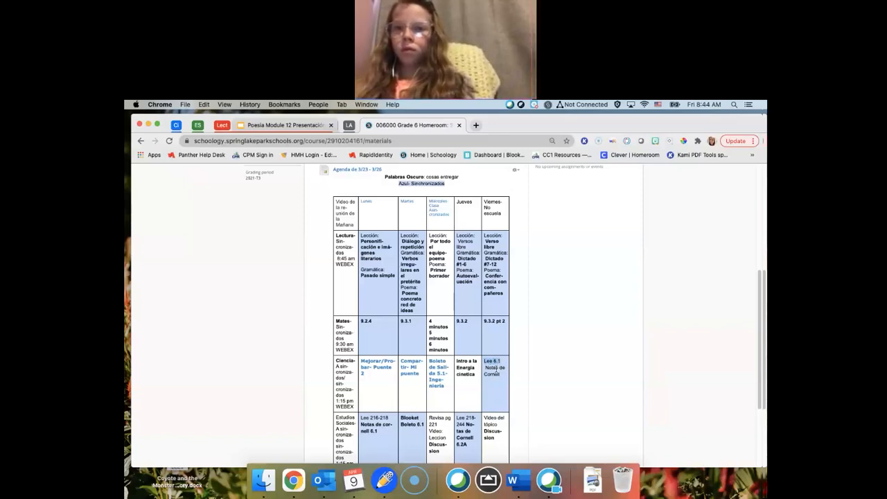
left_click_drag(484, 362, 501, 375)
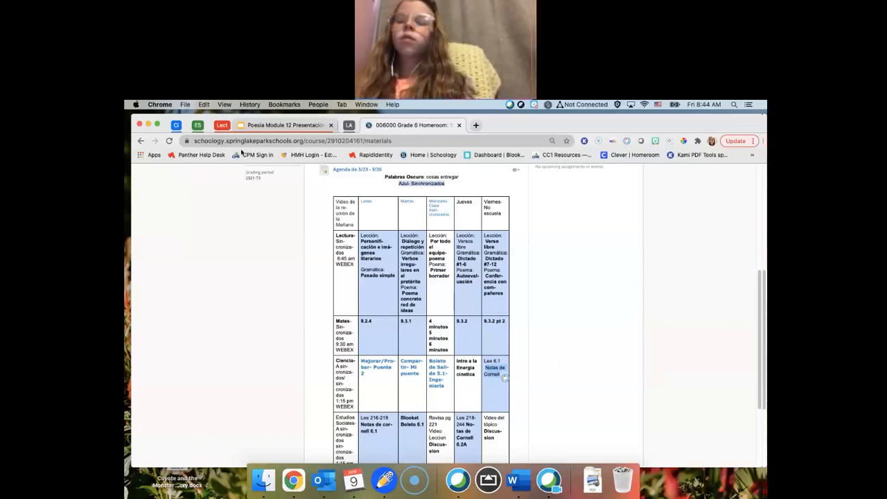
left_click(176, 125)
Close the Unidad 5- Ingeniería deck and view the Lee 6.1 and ¿Qué es energía? slides.
left_click(201, 126)
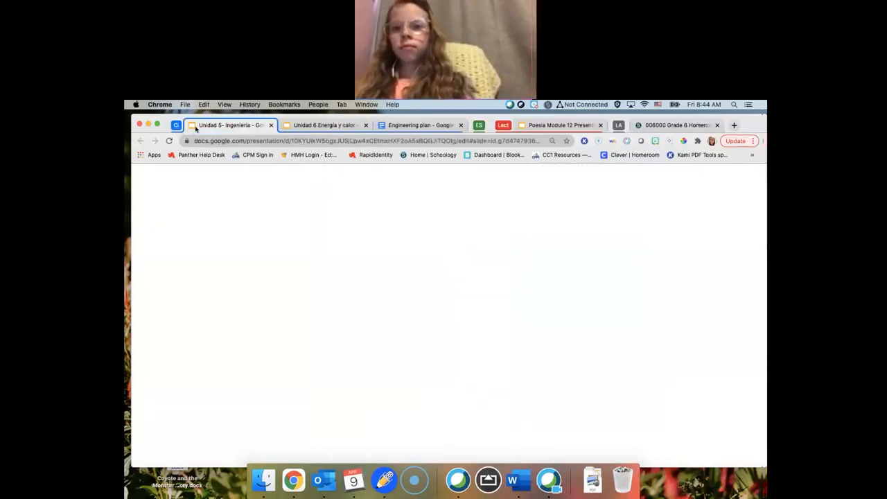
left_click(271, 126)
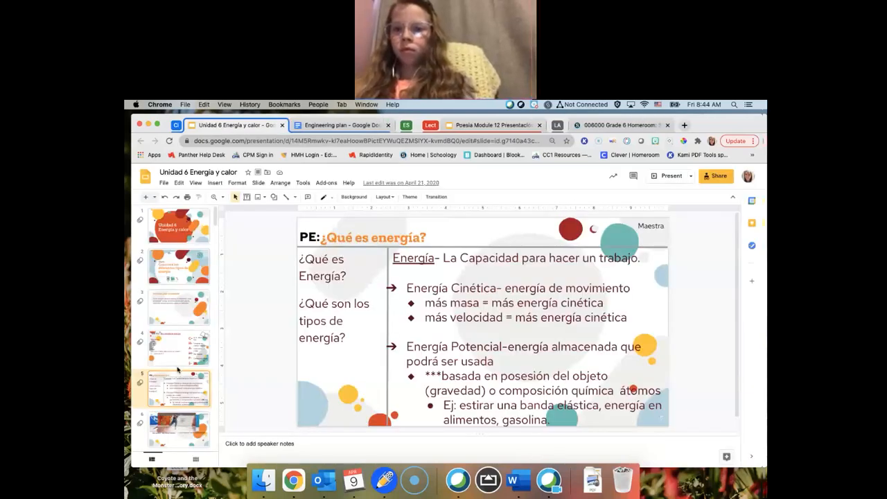
left_click(165, 346)
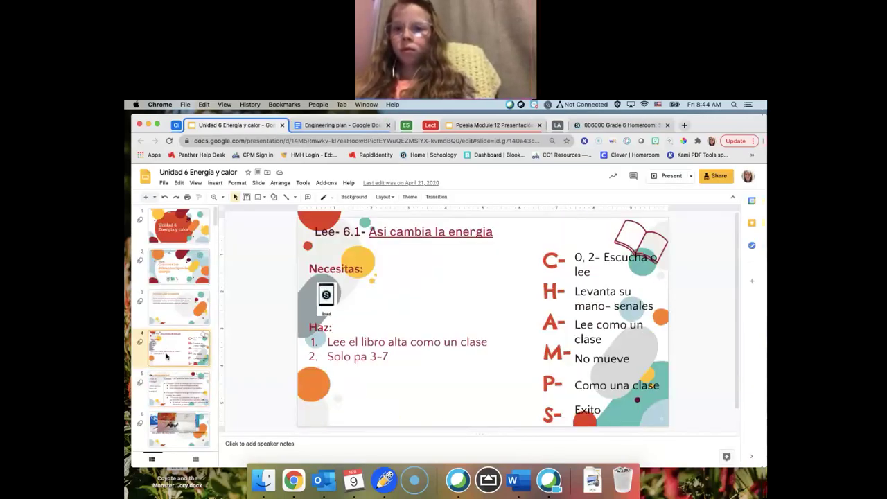
left_click(177, 391)
scroll(177, 391, "down", 3)
scroll(179, 332, "down", 2)
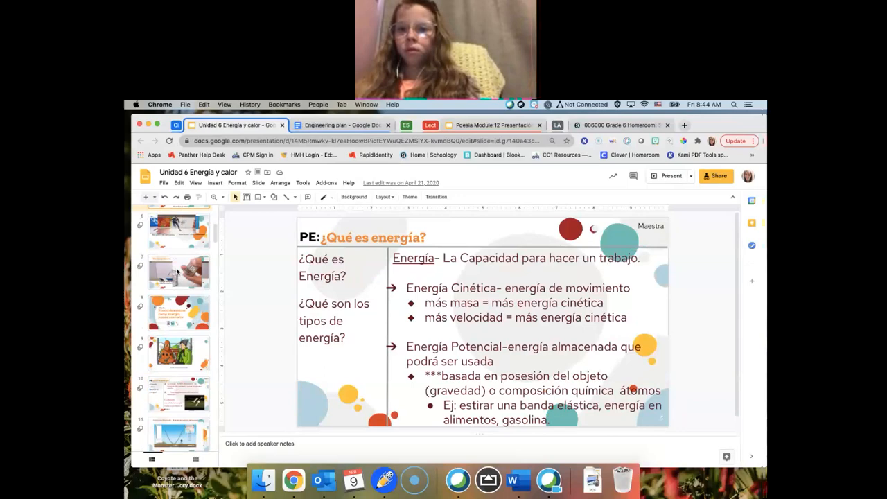
scroll(181, 277, "down", 3)
Browse the kinetic and potential energy slides, then switch to the Poesia Module 12 deck.
left_click(177, 242)
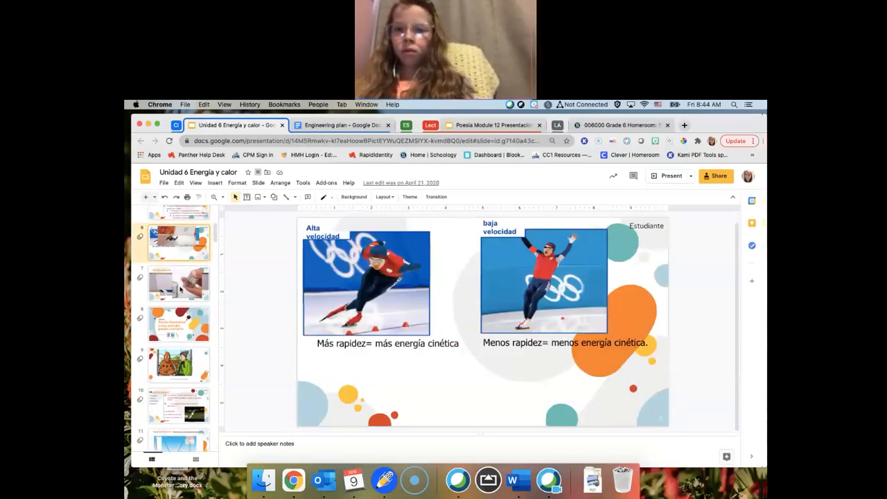
left_click(179, 283)
scroll(180, 277, "up", 1)
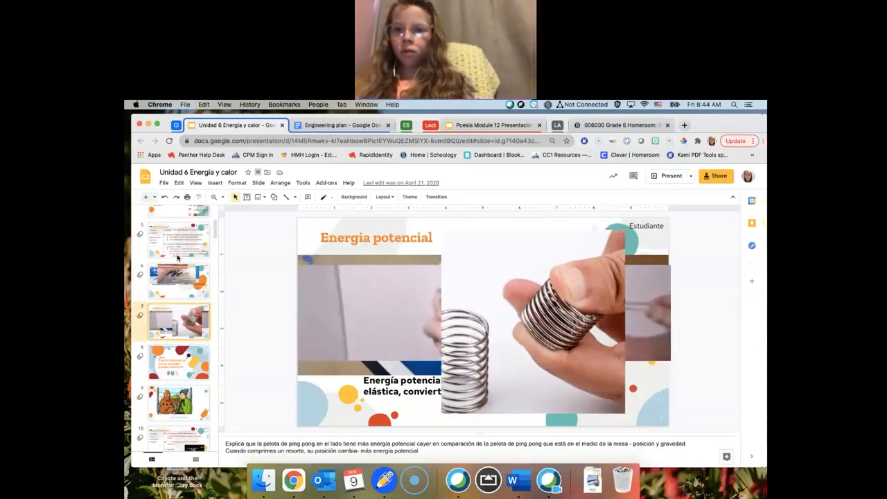
left_click(179, 241)
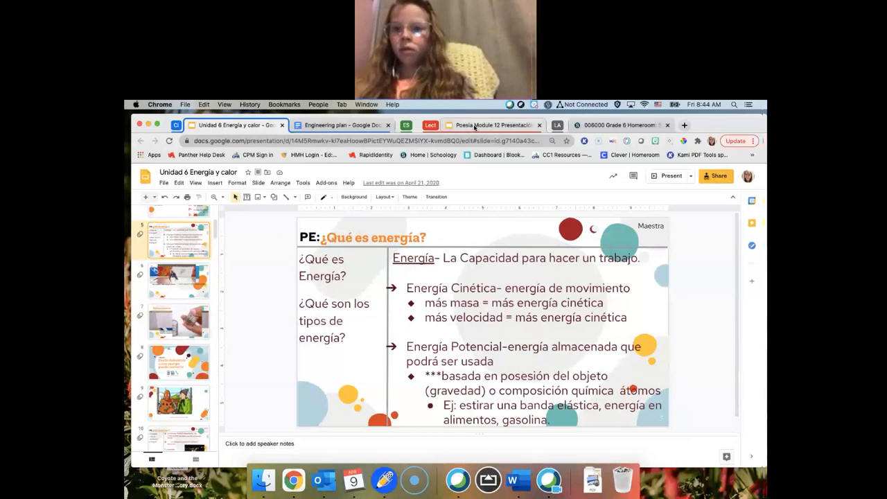
left_click(492, 125)
Review Friday's science and Social Studies agenda entries, then open the Lectura Language Arts course.
left_click(610, 125)
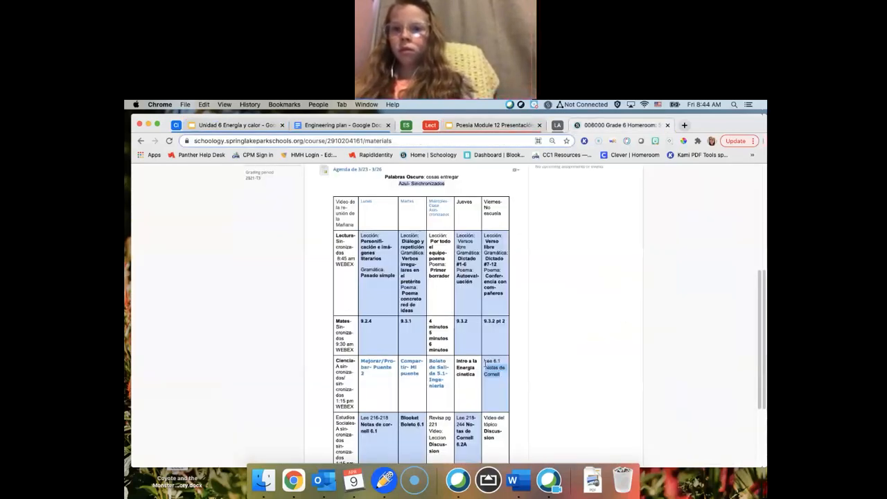
left_click_drag(485, 361, 501, 363)
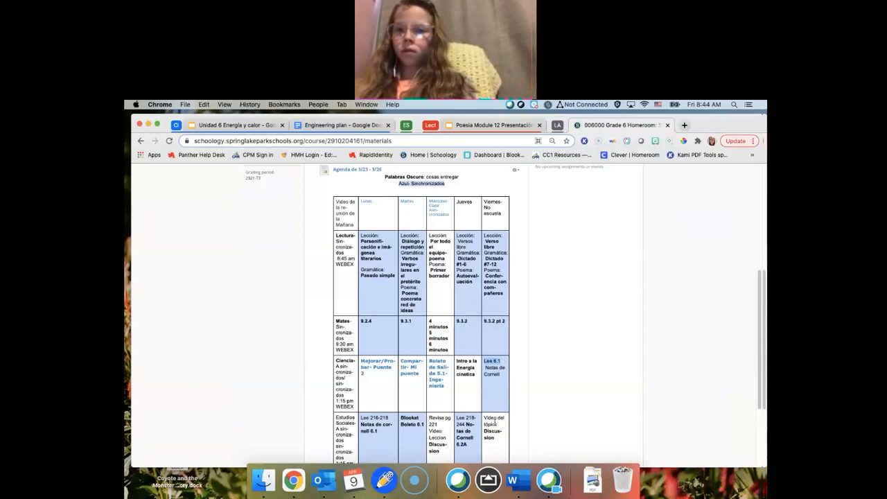
left_click_drag(484, 418, 500, 443)
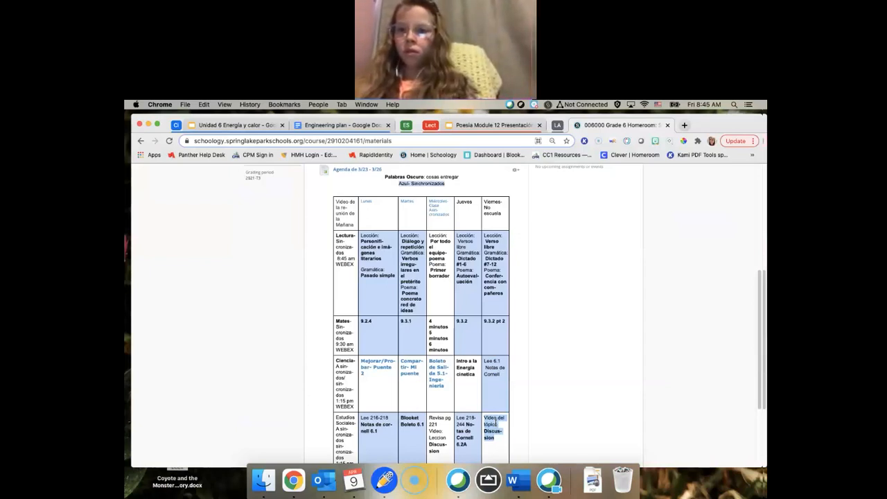
scroll(283, 281, "up", 10)
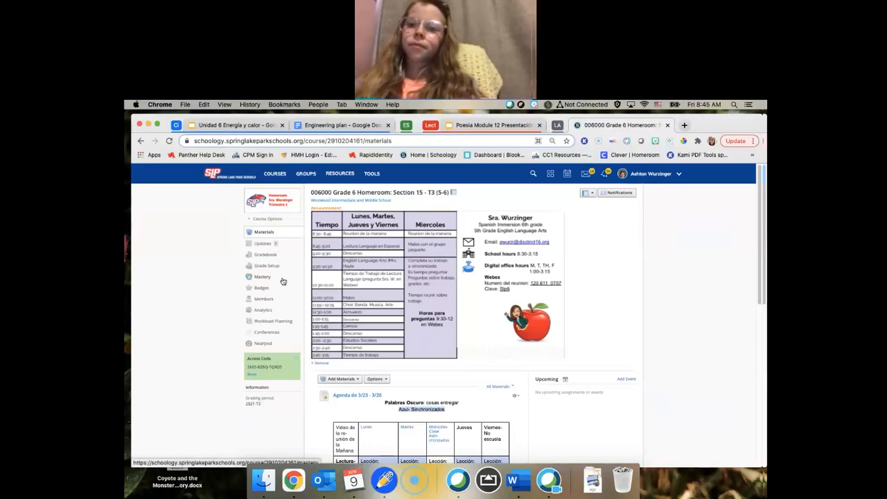
left_click(275, 173)
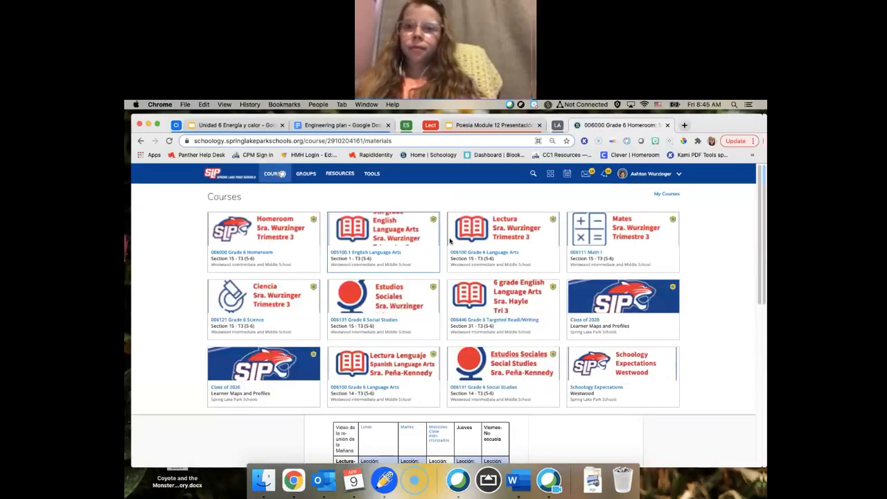
left_click(476, 236)
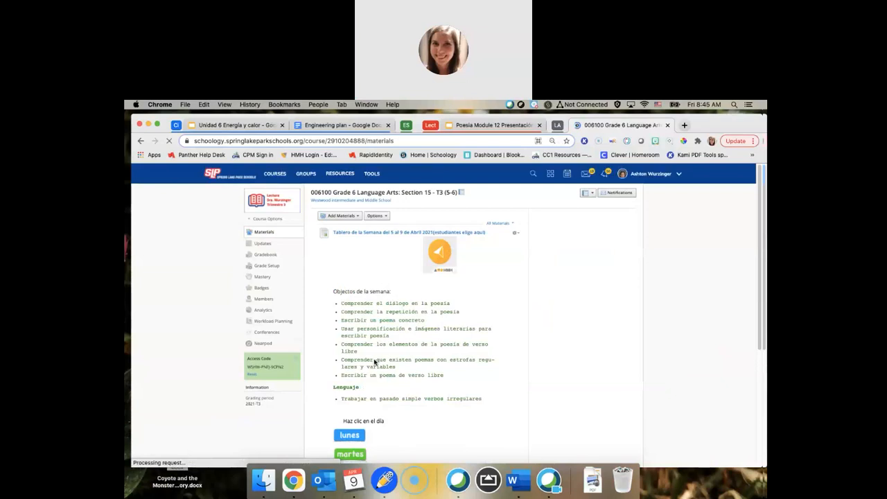
Browse the Poesia Module 12 free verse poem slides, then return to the Language Arts course.
left_click(478, 125)
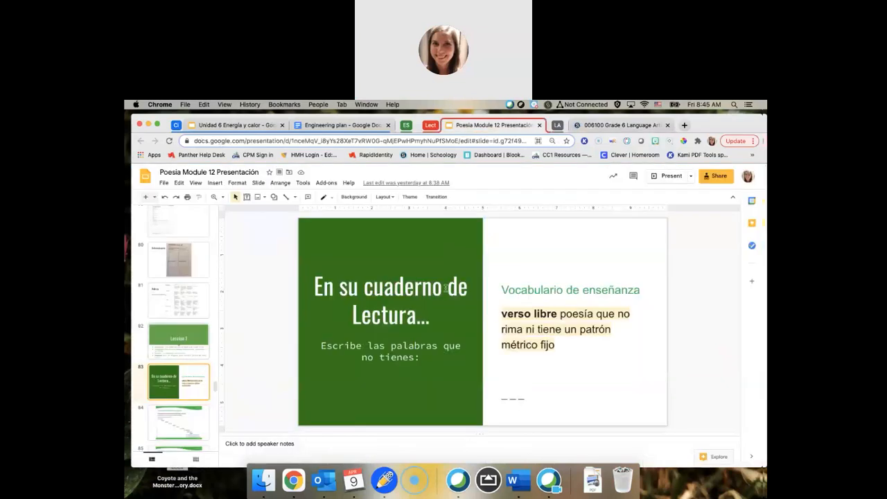
left_click(178, 423)
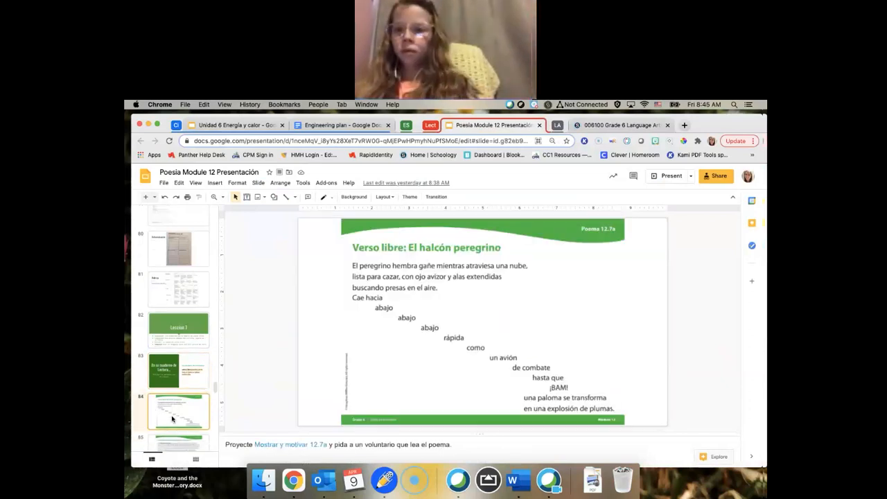
left_click(172, 418)
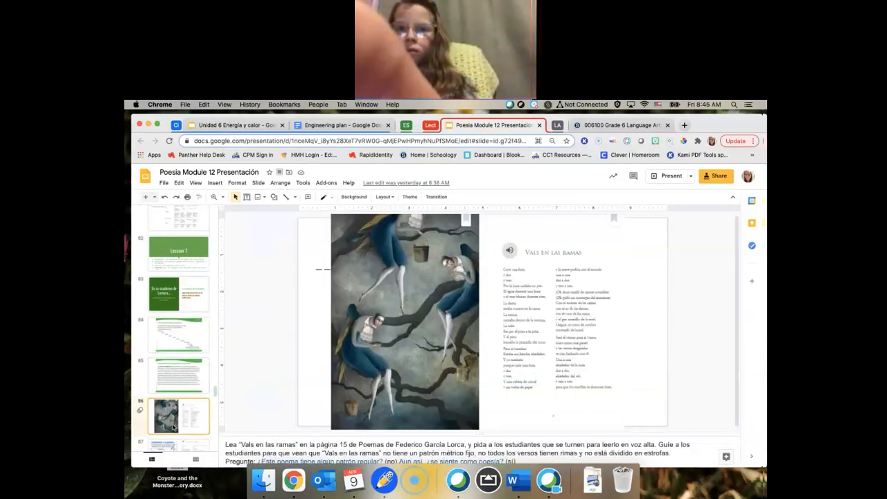
scroll(174, 427, "down", 3)
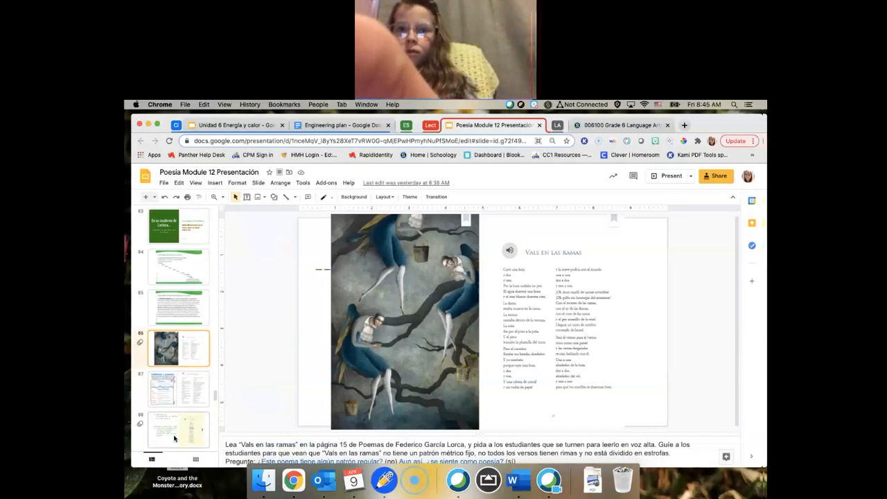
left_click(173, 430)
scroll(176, 401, "down", 2)
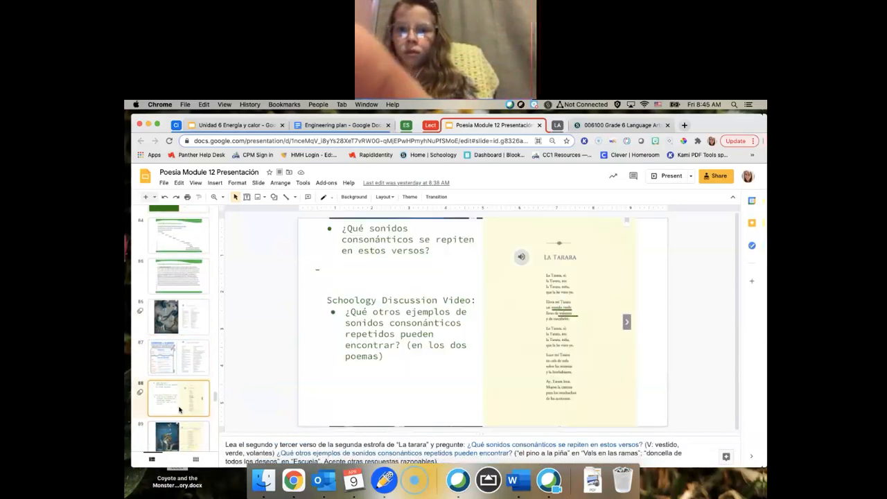
scroll(178, 374, "down", 3)
scroll(177, 376, "down", 3)
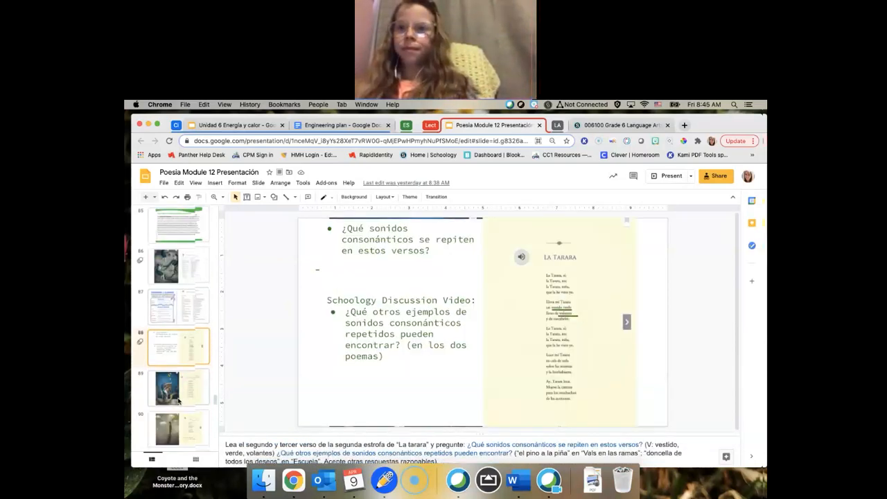
scroll(175, 377, "down", 3)
left_click(177, 365)
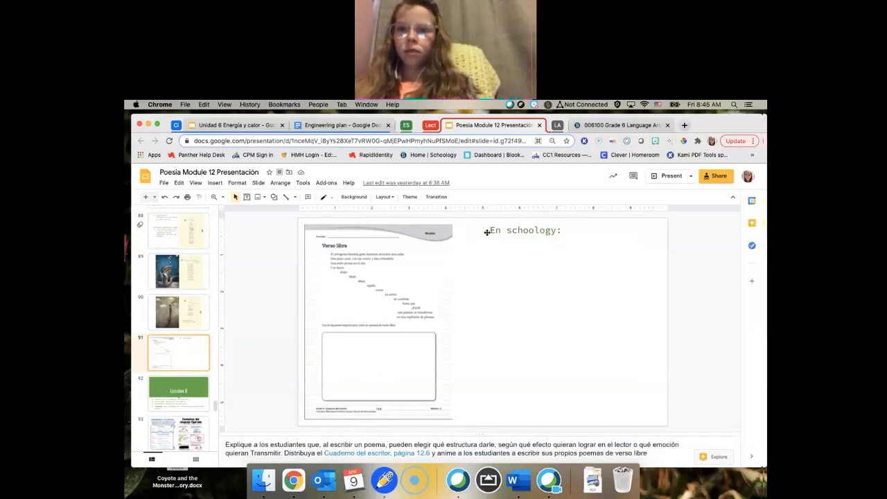
left_click(620, 125)
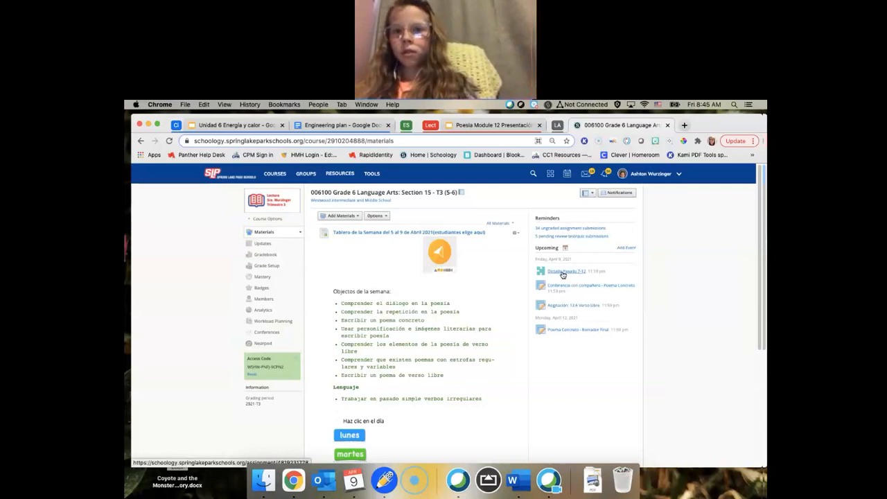
Visit the Math course, then open the Science course's Librito Así cambia la energía 6.1 quiz.
left_click(275, 173)
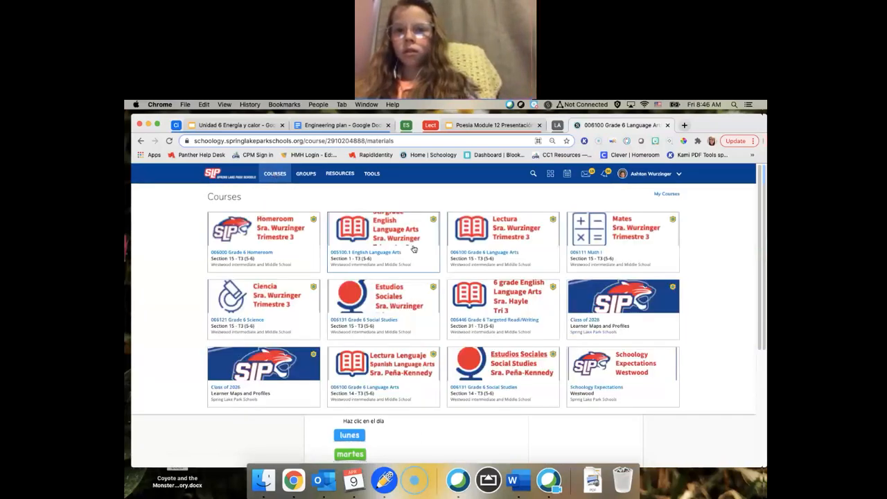
left_click(604, 238)
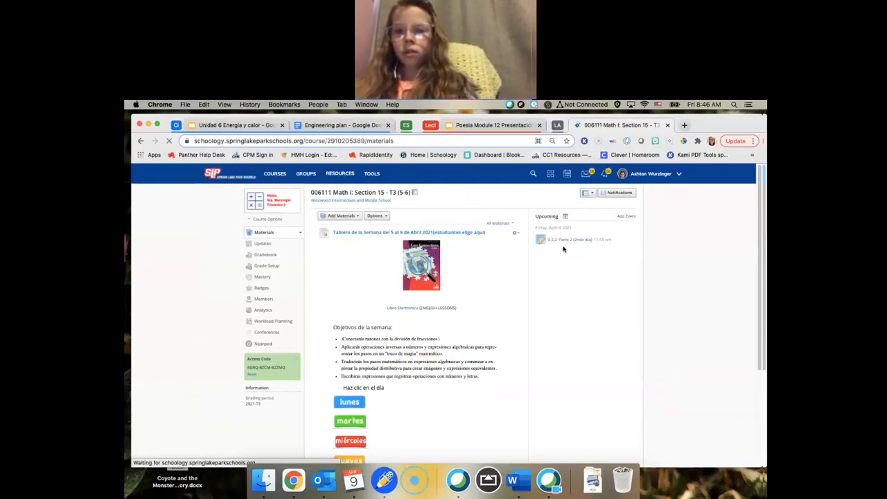
left_click(274, 173)
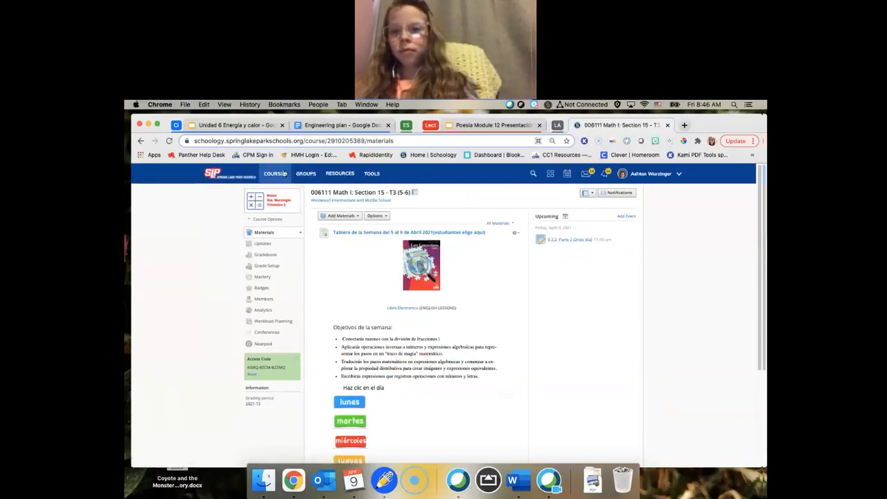
left_click(280, 298)
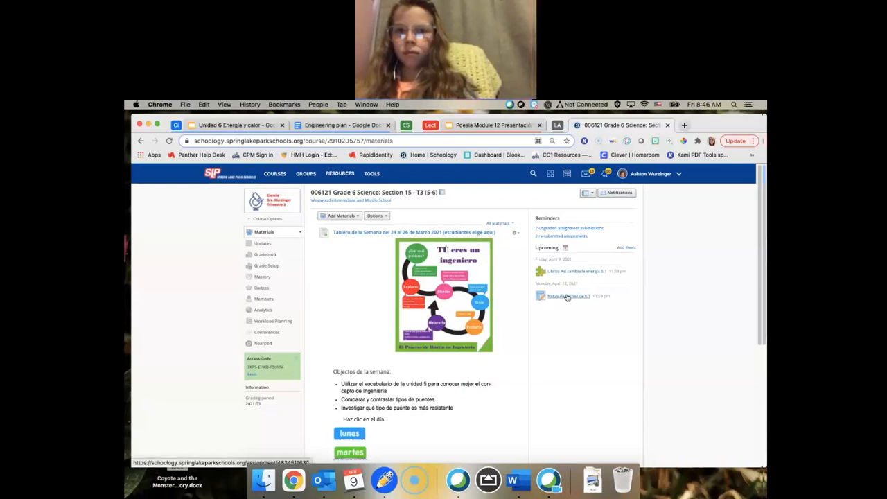
left_click(566, 271)
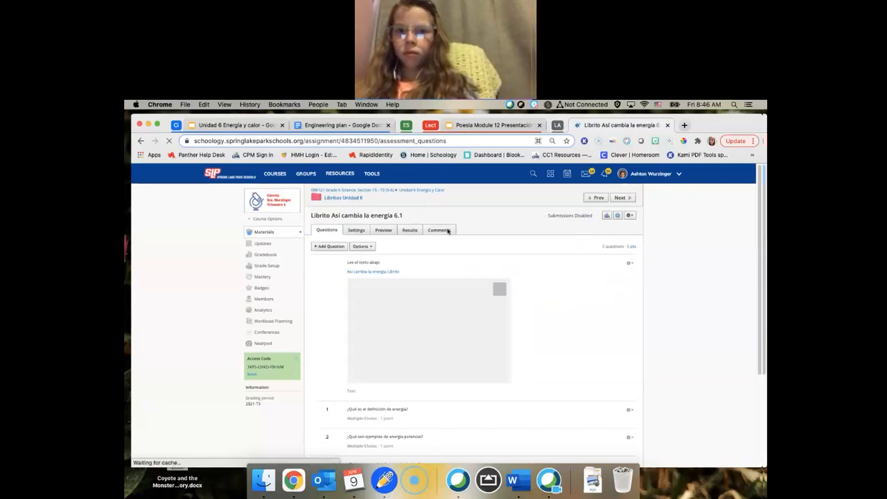
Check the quiz details, then set submissions to be allowed at any time and save the settings.
left_click(629, 215)
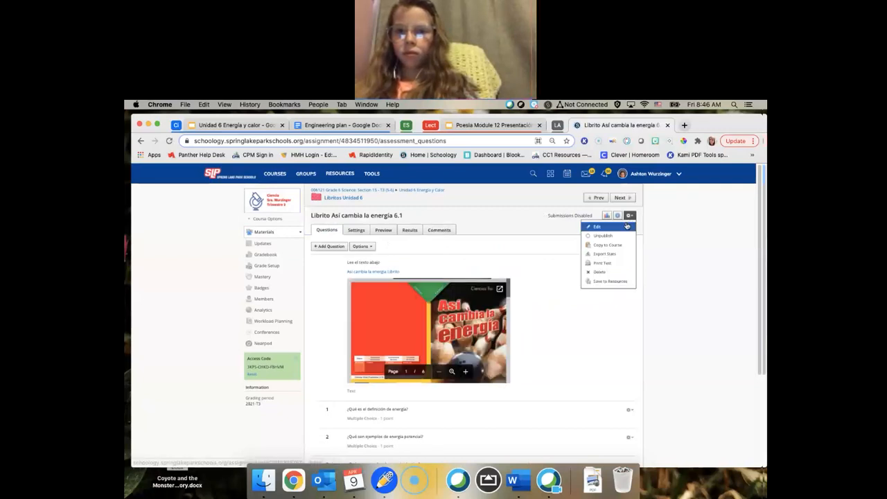
left_click(609, 235)
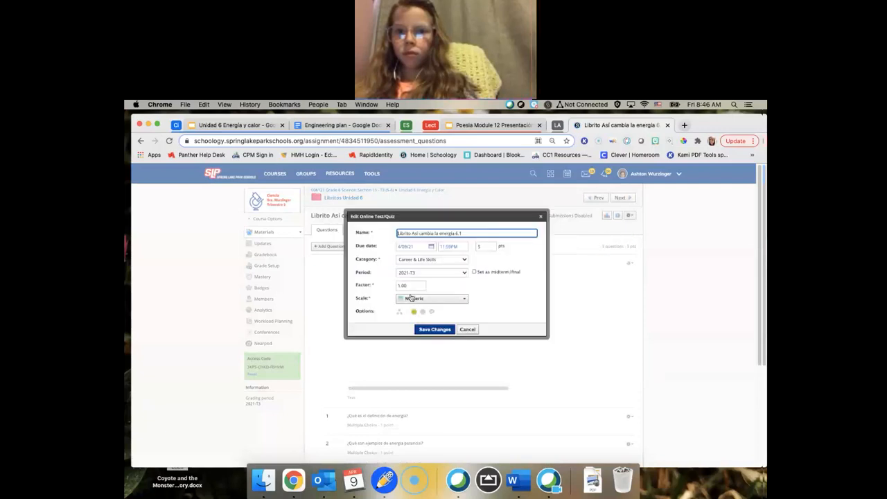
left_click(443, 330)
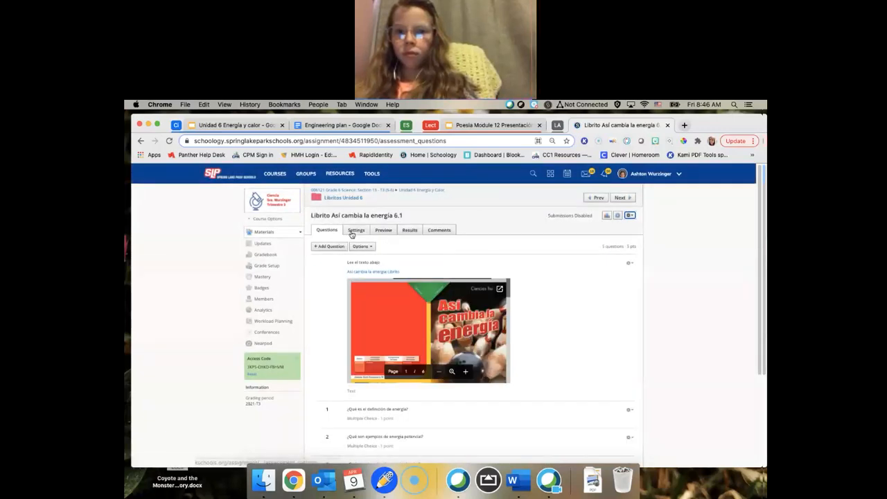
left_click(355, 230)
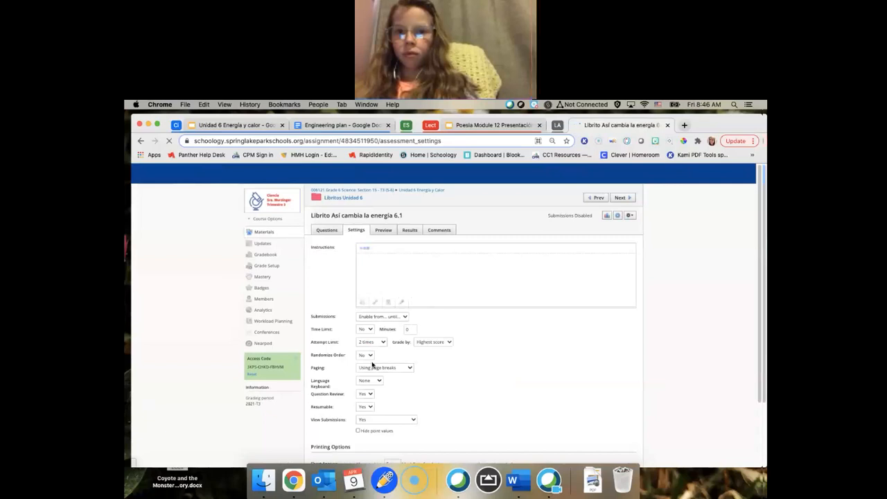
left_click(382, 316)
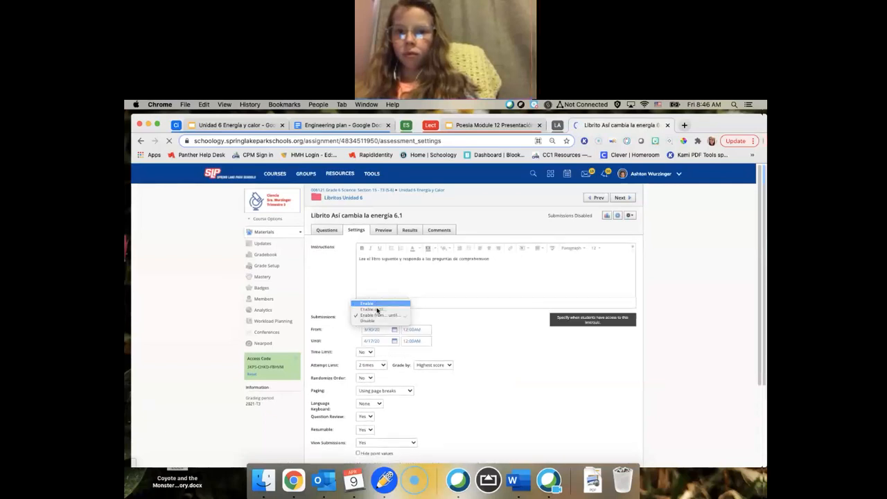
left_click(377, 305)
scroll(377, 346, "down", 5)
left_click(377, 411)
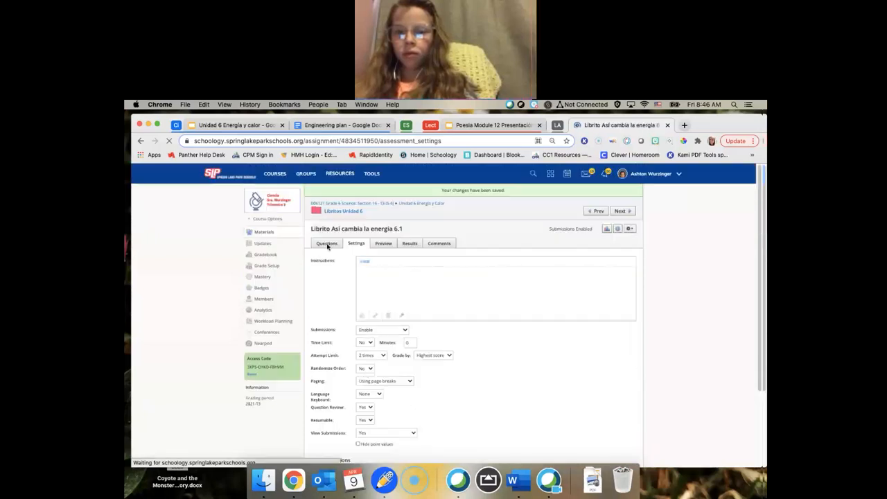
Preview the quiz as a student, review Question 2, and pop the embedded booklet into its own tab.
left_click(327, 244)
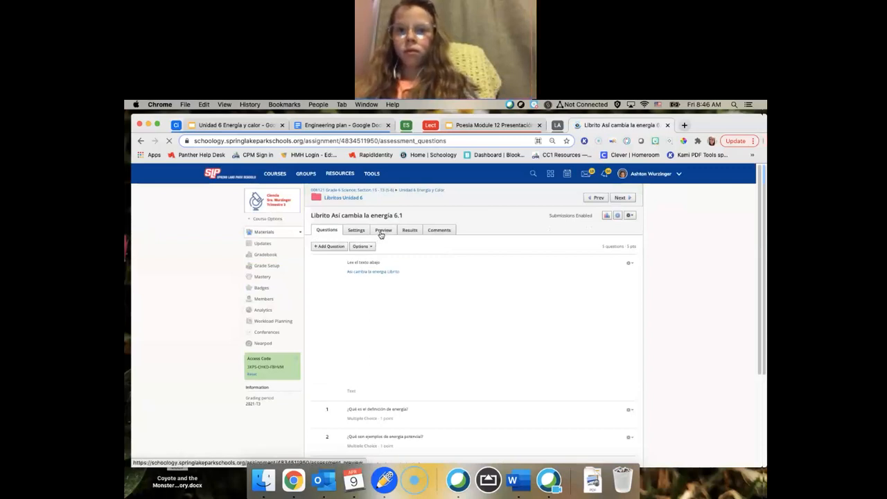
left_click(382, 231)
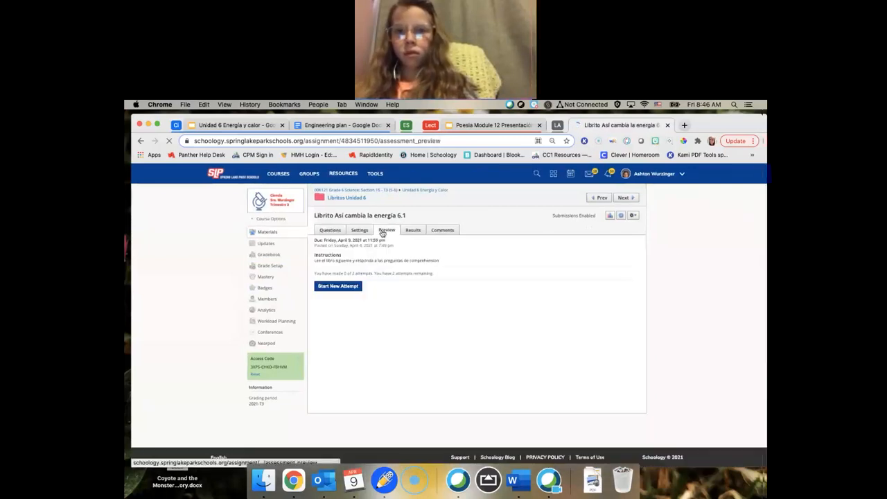
left_click(345, 288)
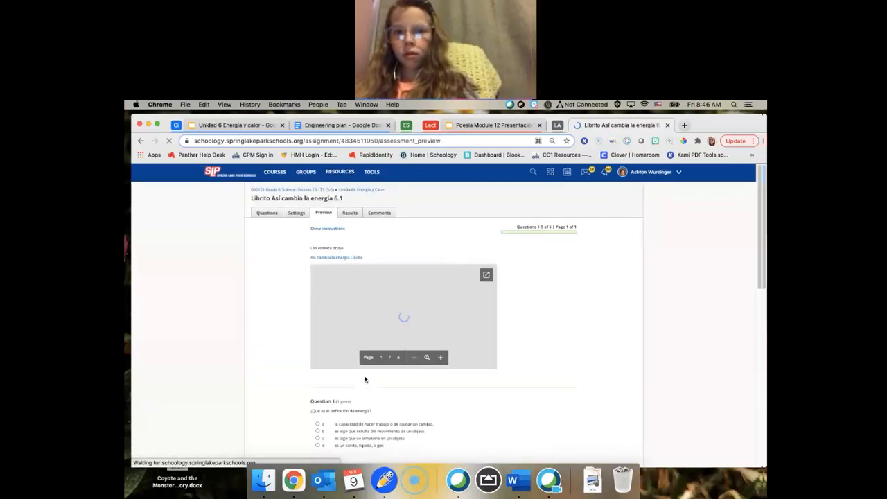
scroll(366, 378, "down", 5)
scroll(367, 379, "down", 5)
scroll(366, 378, "down", 3)
scroll(366, 378, "up", 10)
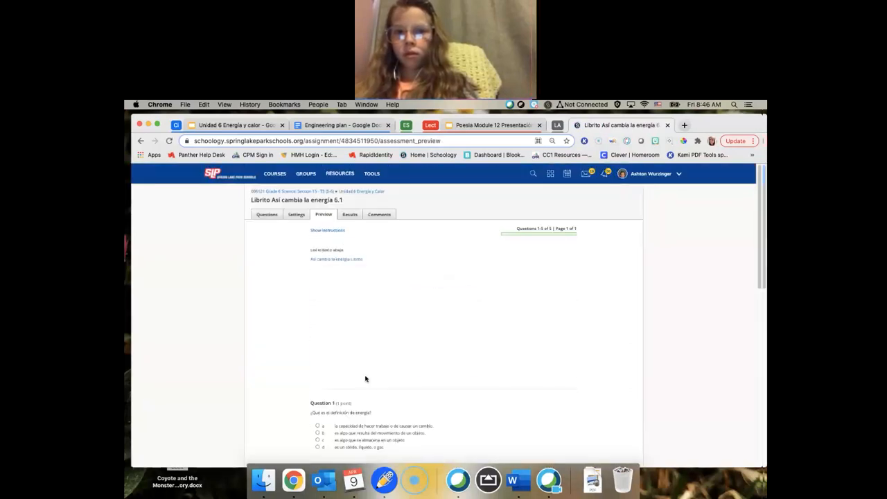
scroll(463, 305, "down", 4)
scroll(464, 315, "down", 4)
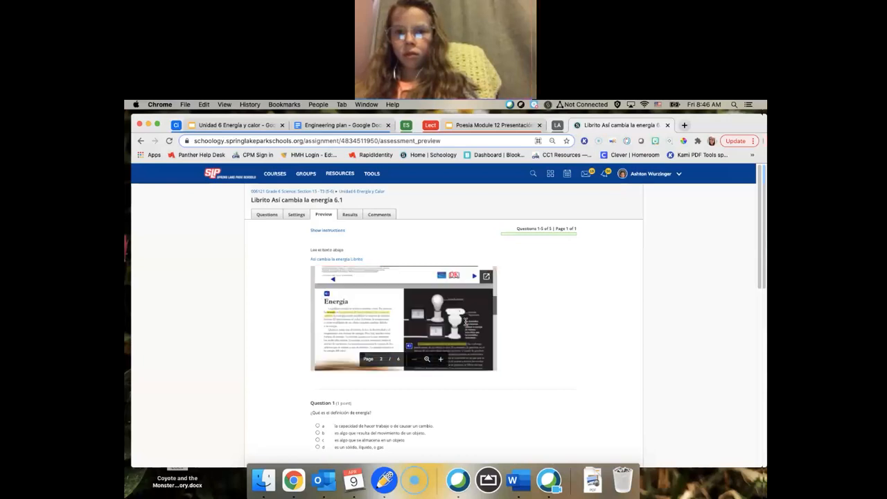
scroll(466, 320, "down", 3)
scroll(466, 320, "down", 4)
scroll(466, 320, "up", 1)
scroll(465, 320, "down", 2)
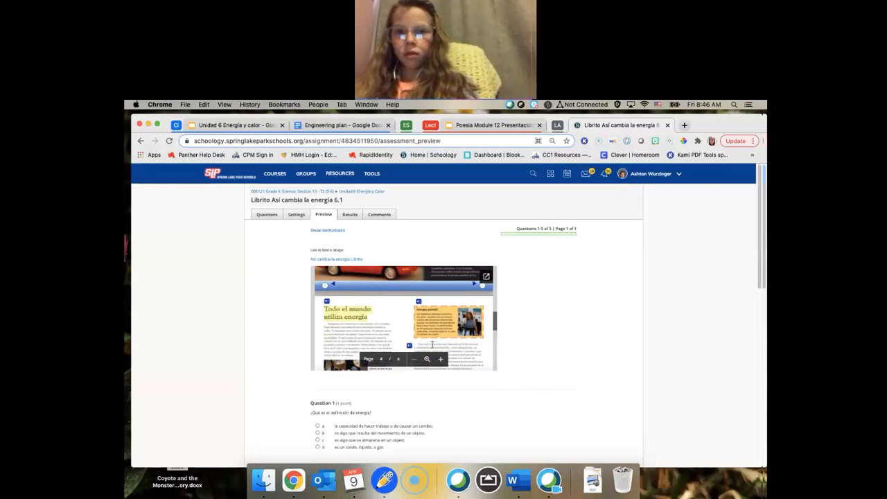
scroll(377, 305, "down", 5)
scroll(347, 346, "down", 3)
scroll(319, 390, "down", 5)
scroll(325, 381, "down", 4)
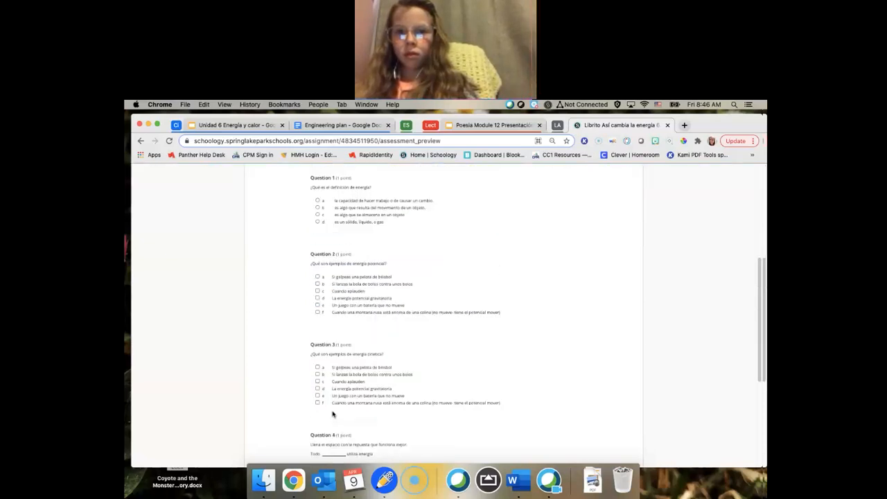
scroll(340, 369, "down", 5)
scroll(349, 330, "up", 3)
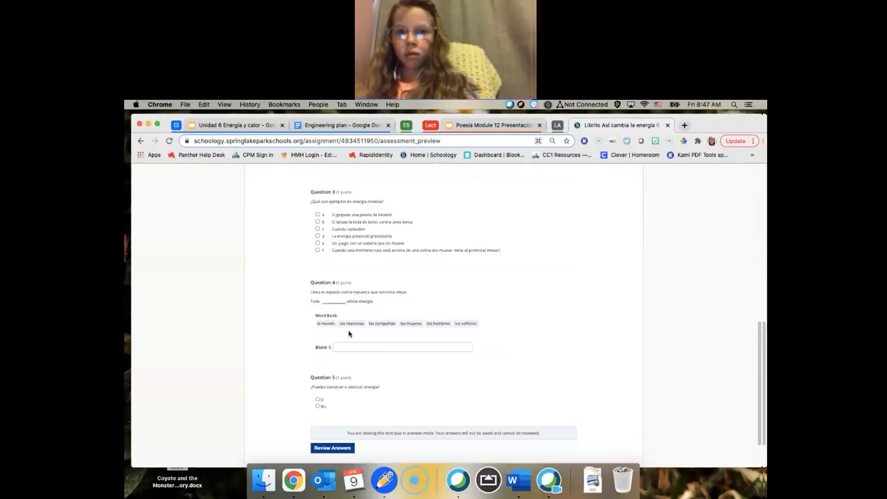
scroll(349, 329, "up", 4)
scroll(348, 329, "up", 4)
scroll(348, 329, "up", 4)
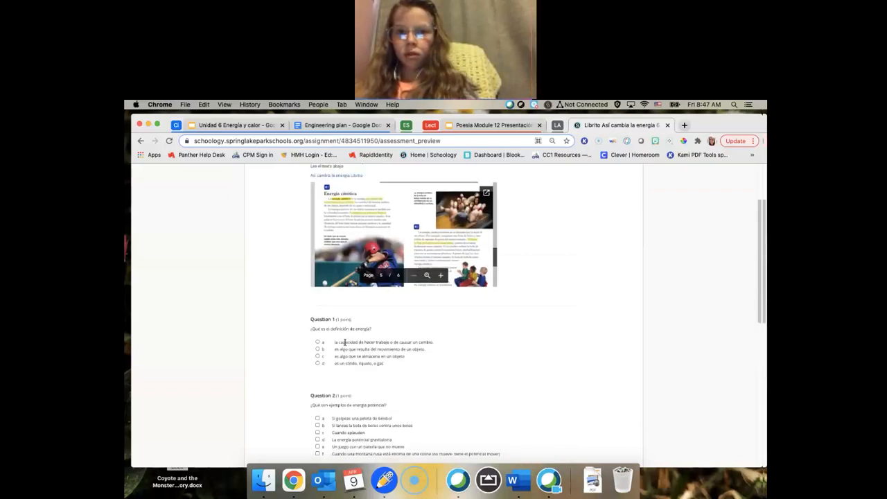
scroll(348, 333, "down", 3)
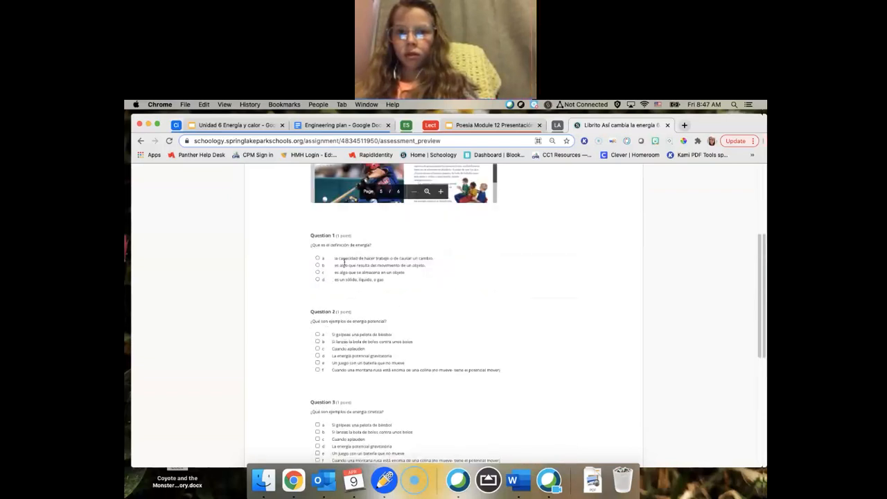
scroll(405, 327, "up", 6)
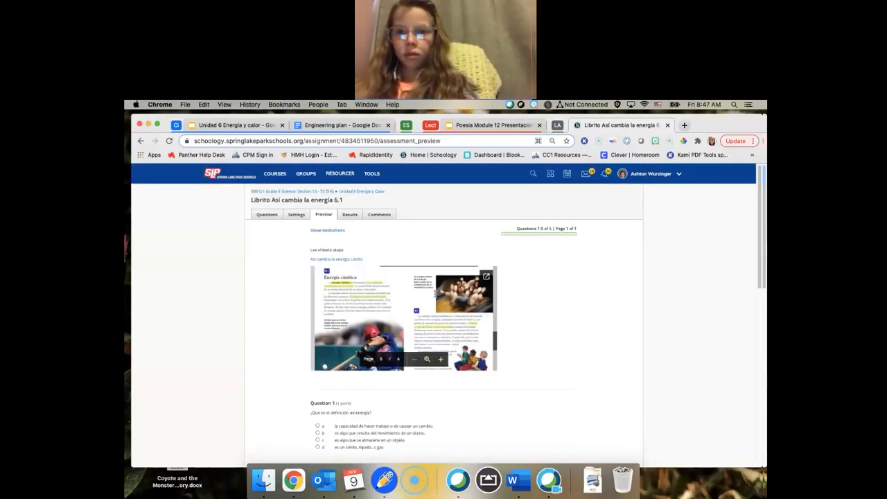
scroll(435, 305, "down", 3)
scroll(443, 312, "down", 3)
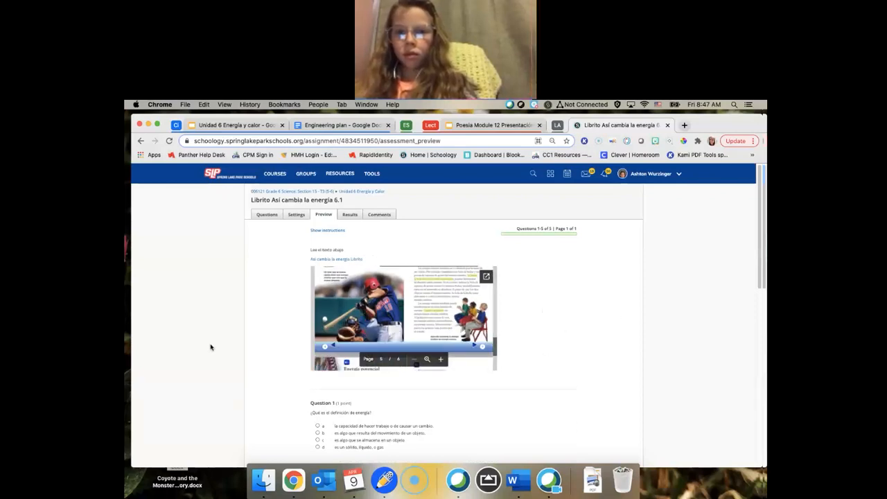
scroll(211, 347, "down", 3)
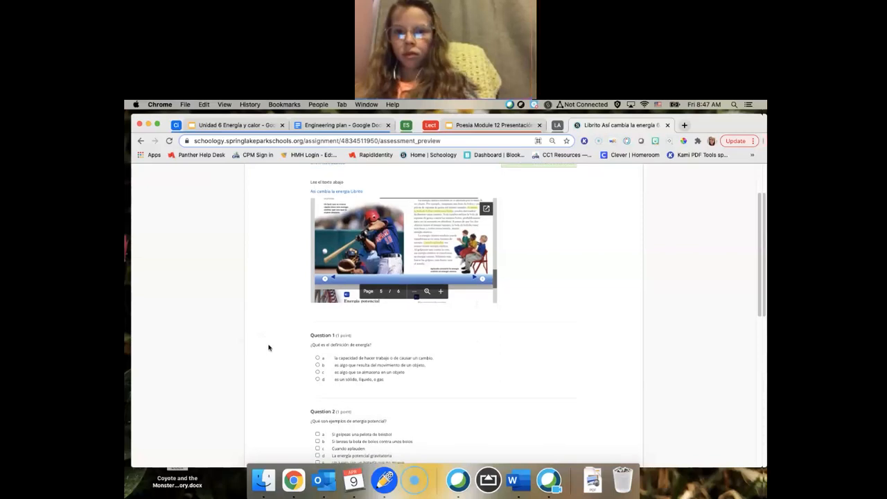
scroll(265, 340, "down", 4)
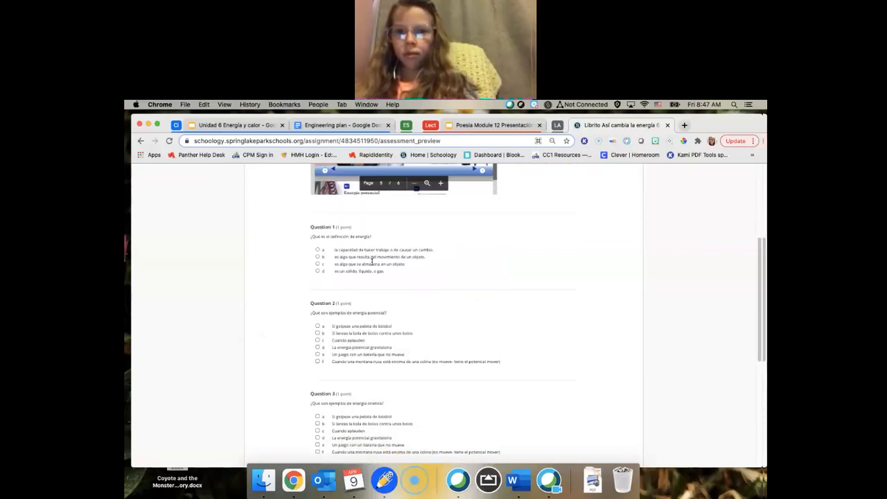
scroll(371, 263, "up", 4)
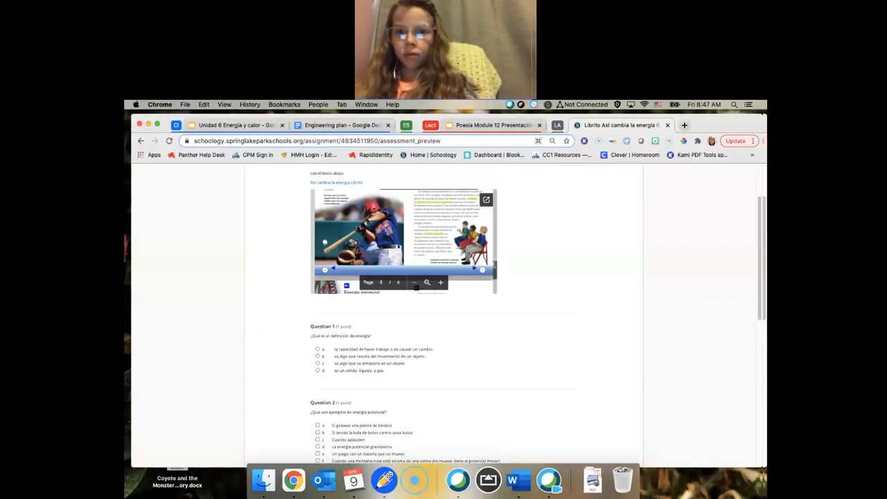
left_click_drag(496, 270, 497, 211)
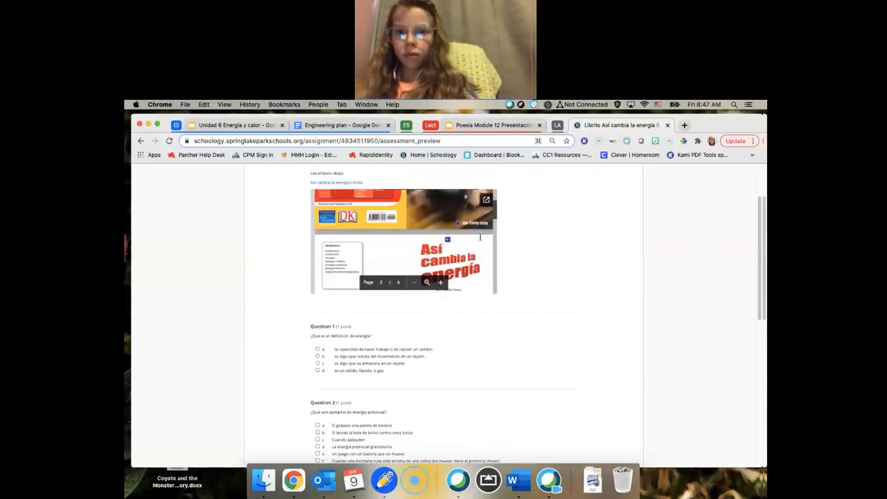
mouse_move(496, 215)
left_mouse_down()
mouse_move(500, 244)
mouse_move(496, 223)
left_mouse_up()
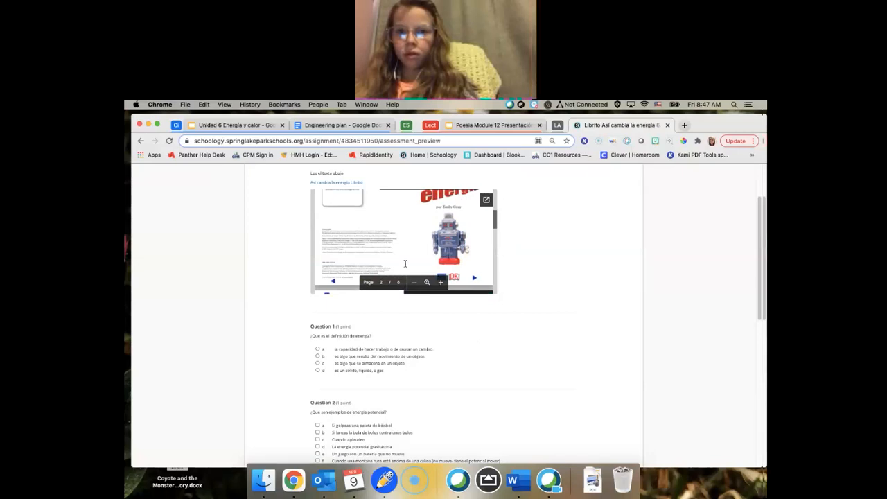
scroll(327, 380, "down", 2)
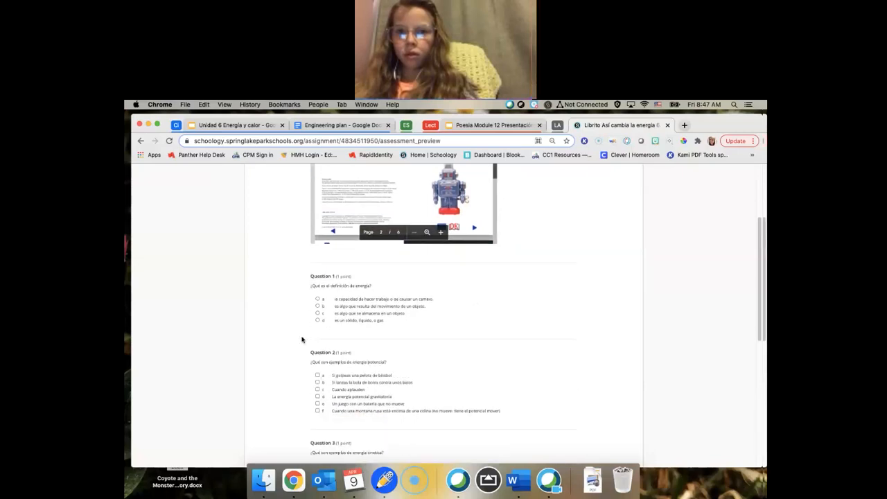
left_click_drag(302, 354, 556, 430)
left_click(444, 332)
scroll(386, 328, "up", 3)
scroll(495, 278, "up", 3)
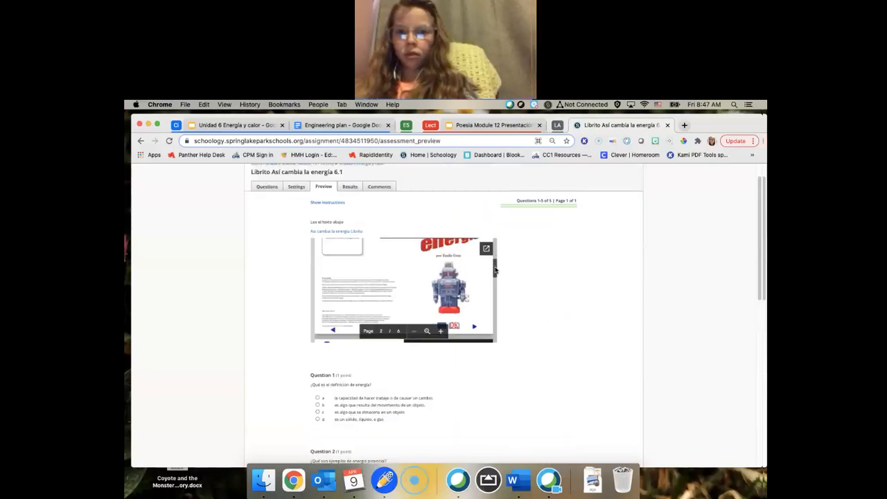
left_click_drag(495, 269, 497, 286)
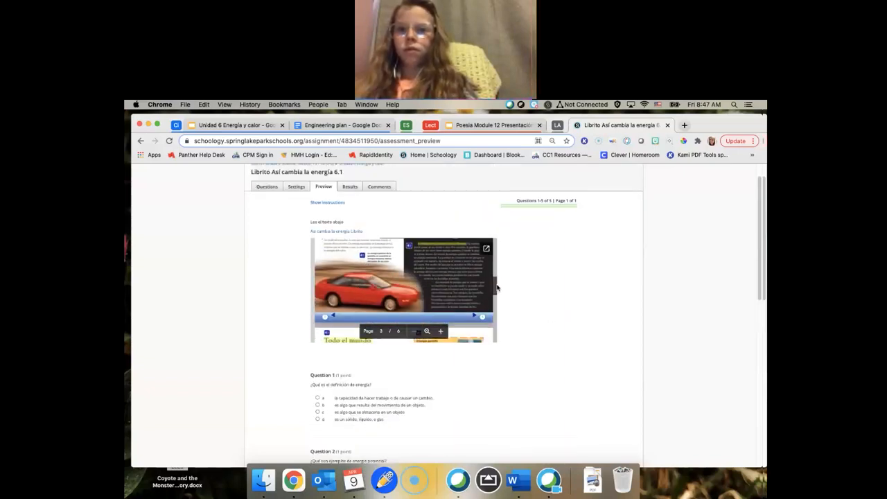
left_click(487, 248)
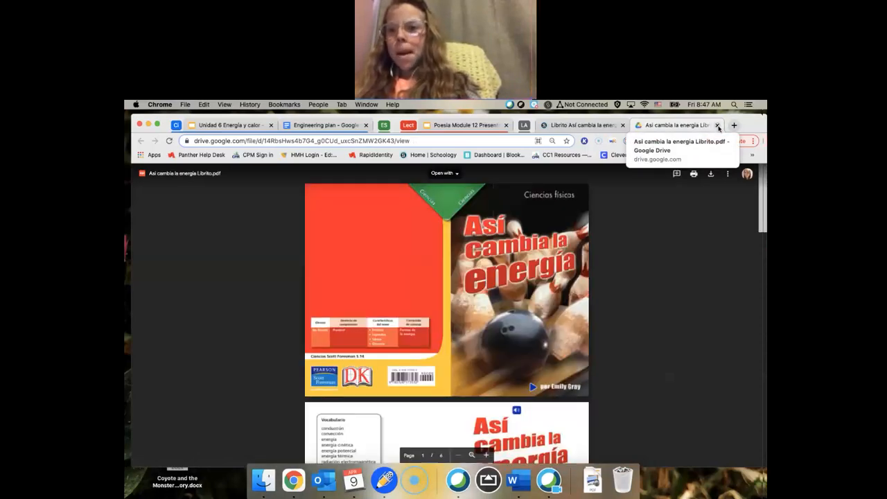
Close the Google Drive booklet tab to return to the quiz preview.
left_click(717, 125)
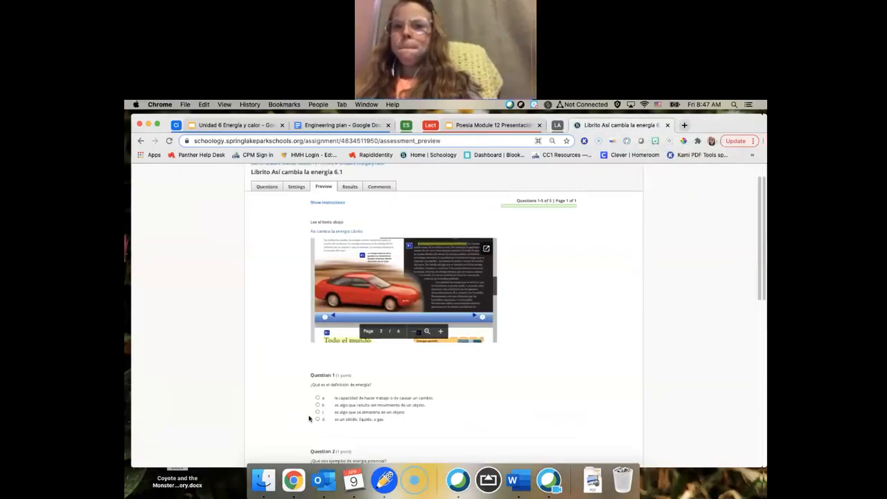
scroll(311, 417, "down", 5)
scroll(312, 417, "down", 5)
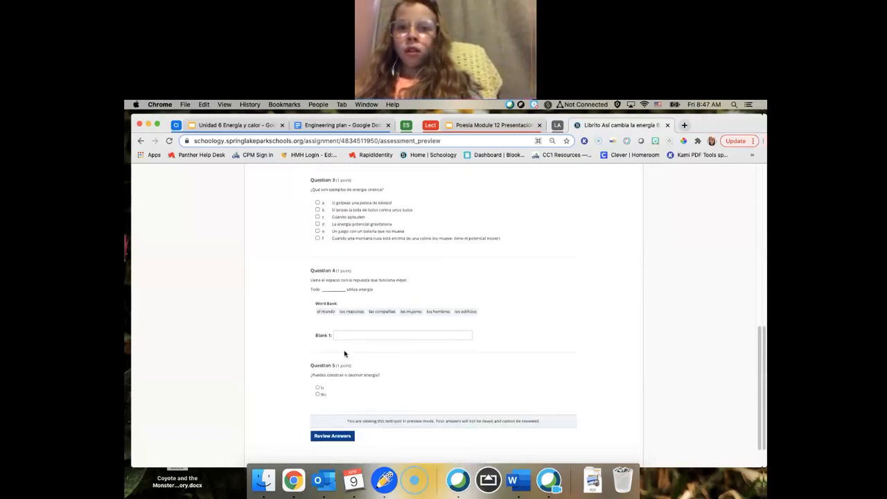
scroll(298, 352, "up", 4)
scroll(298, 352, "up", 8)
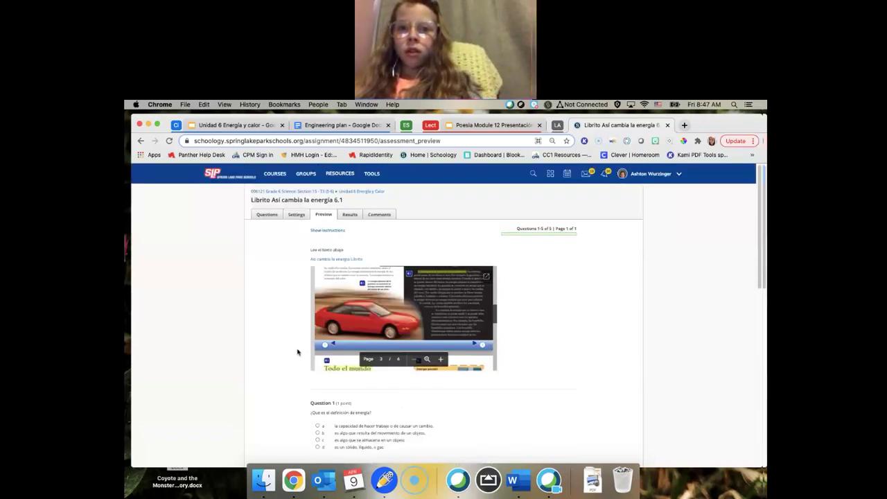
Leave the quiz preview for the Social Studies course and open the Video- Harina en Minneapolis assignment.
left_click(274, 174)
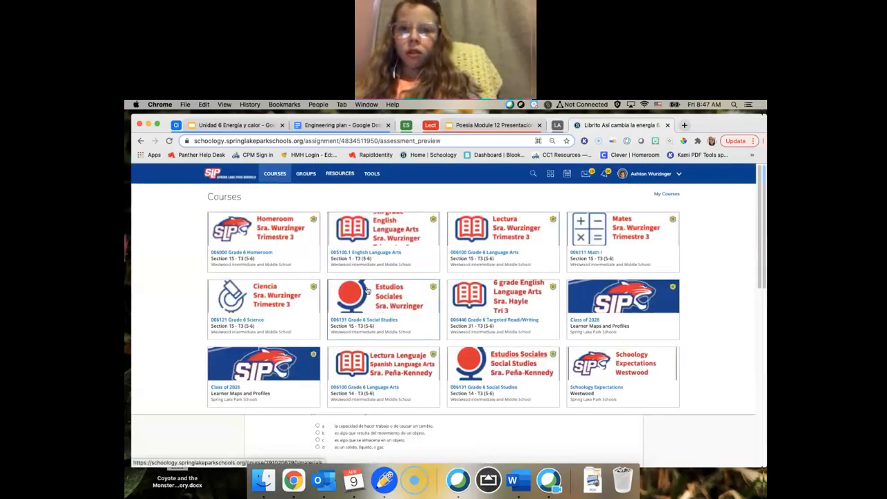
left_click(383, 305)
left_click(510, 236)
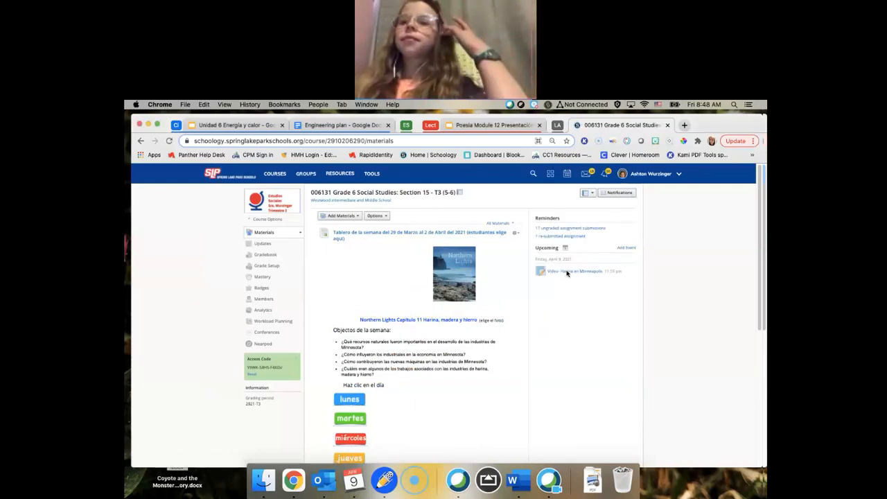
left_click(567, 272)
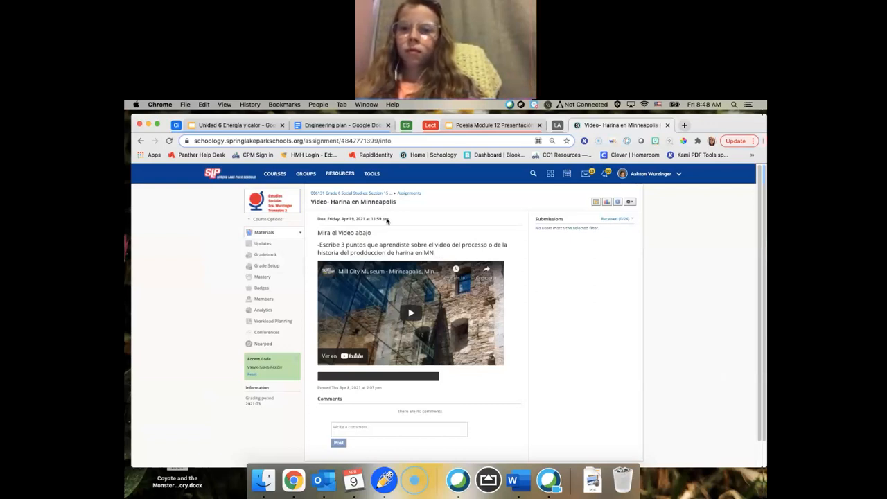
scroll(527, 317, "down", 1)
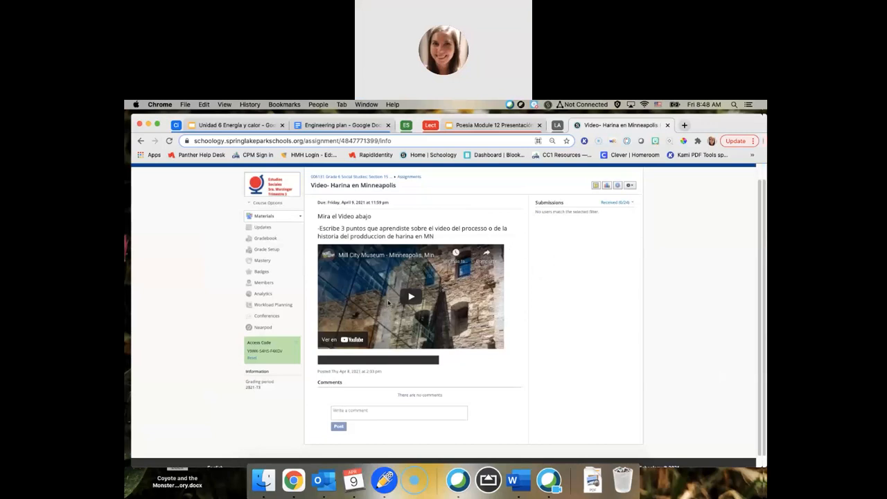
Start and pause the Mill City Museum video, dismiss suggestions, and highlight the writing instruction.
left_click(412, 298)
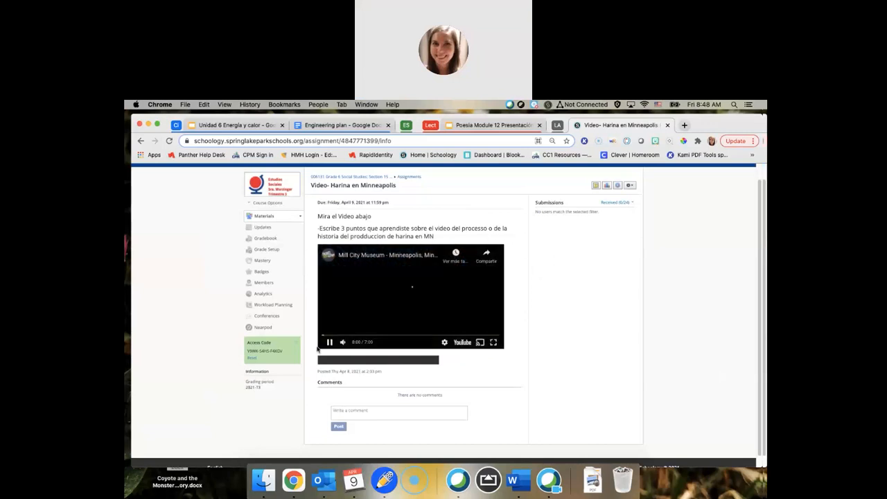
left_click(328, 342)
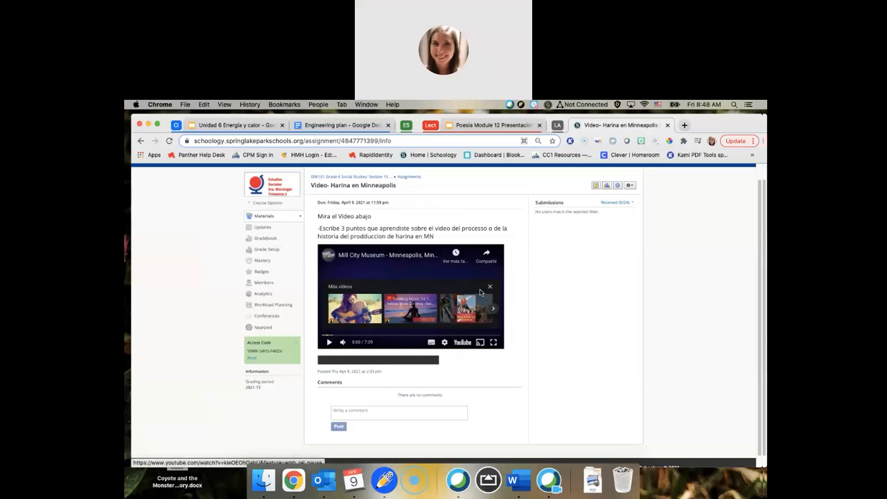
left_click(491, 289)
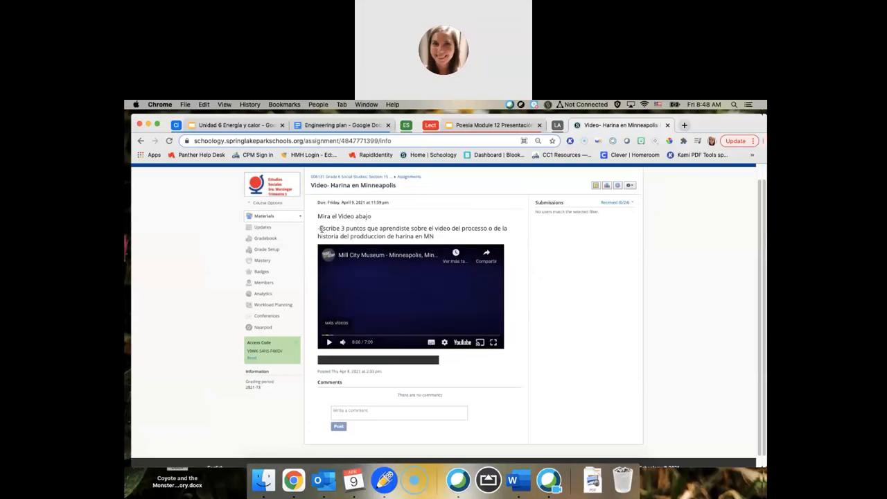
mouse_move(320, 228)
left_mouse_down()
mouse_move(454, 228)
mouse_move(458, 237)
left_mouse_up()
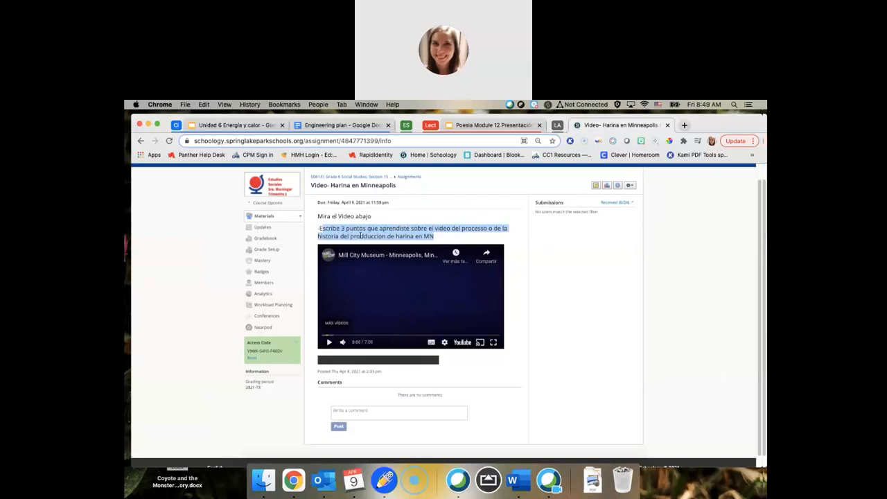
left_click_drag(352, 236, 384, 236)
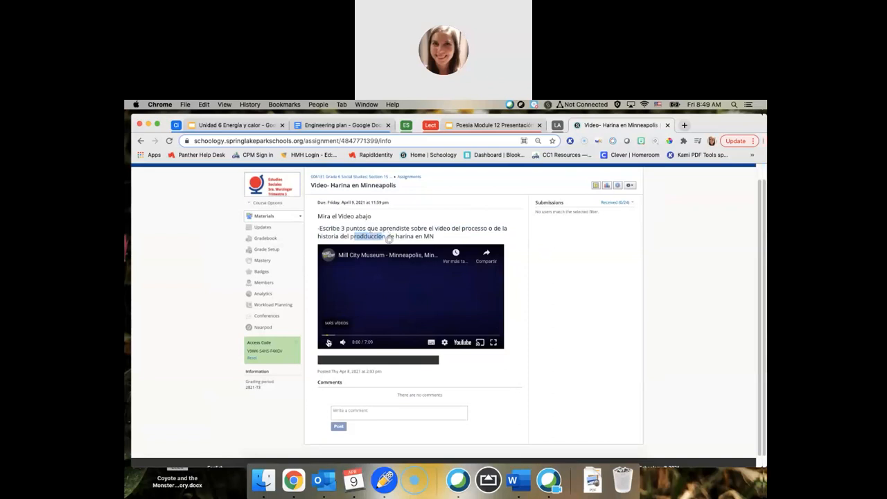
Skip the video ahead to about 0:56, play briefly, and pause at 0:57.
left_click(328, 341)
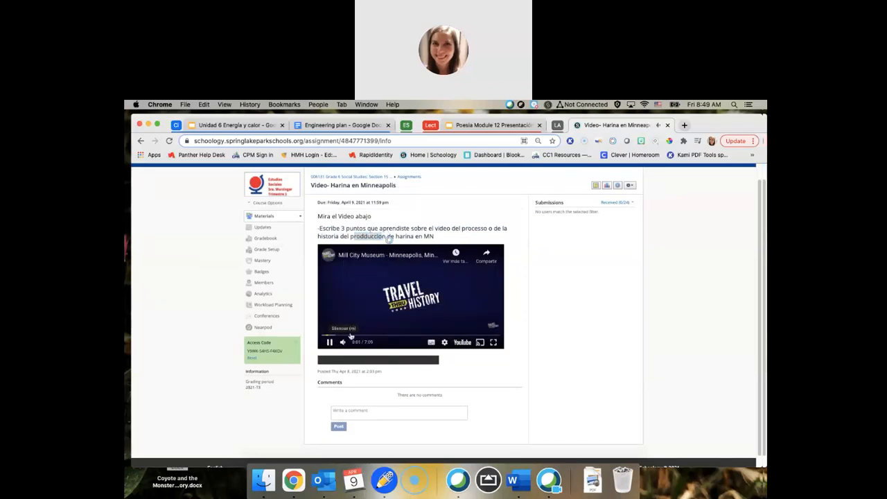
left_click(345, 334)
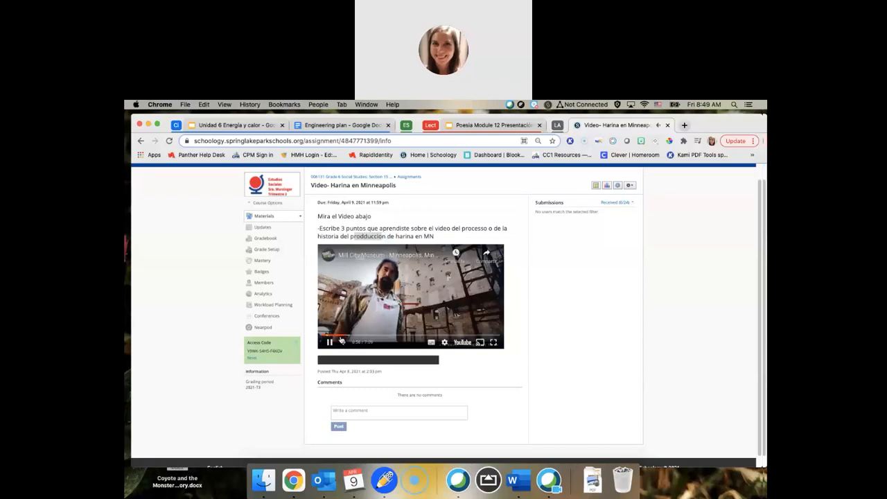
left_click(341, 282)
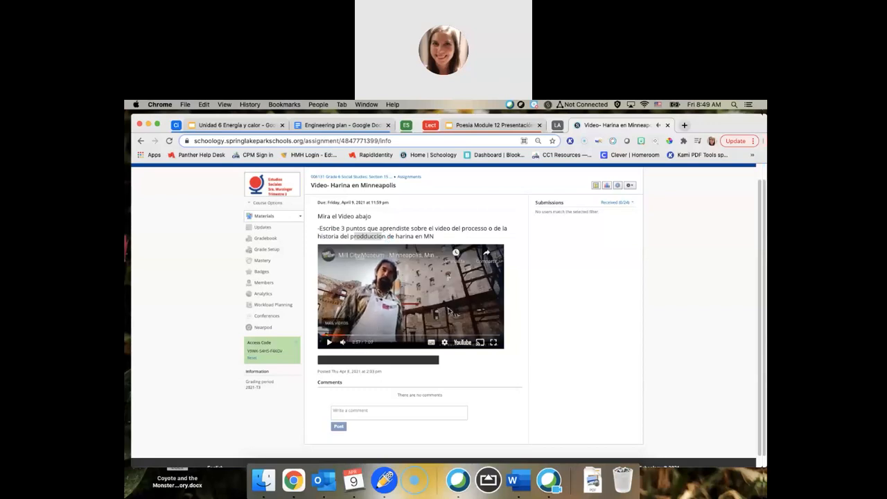
left_click(432, 342)
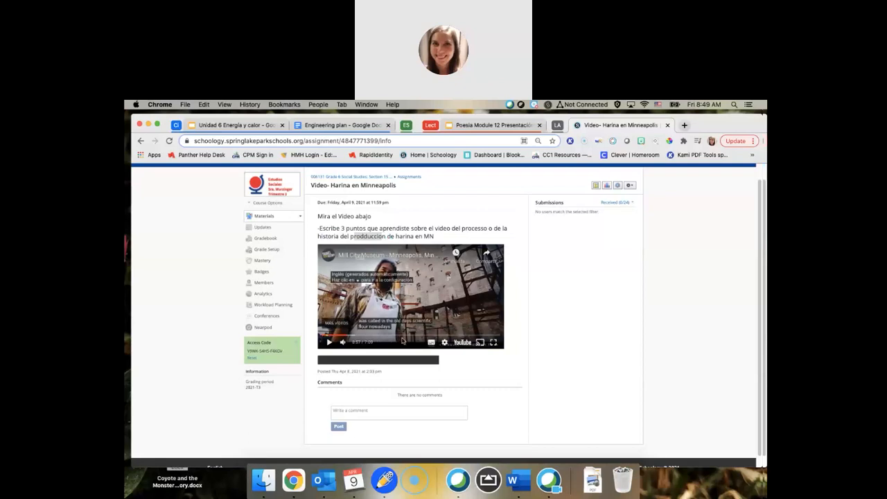
left_click(433, 343)
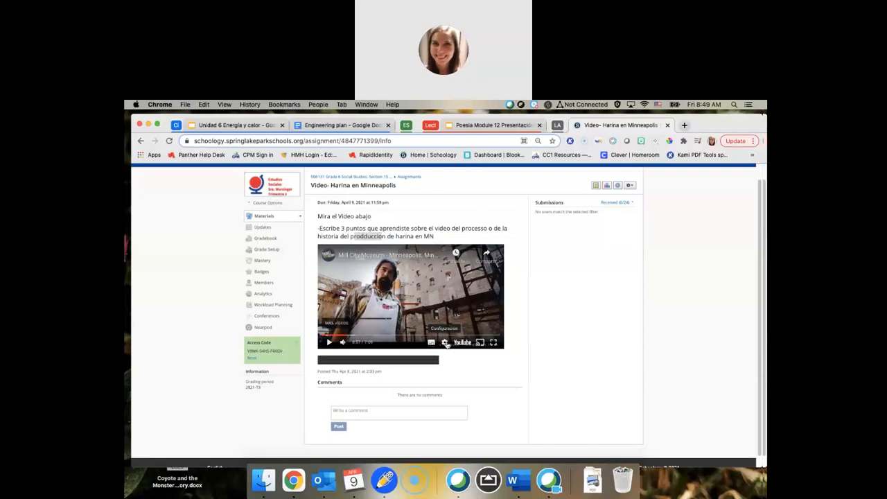
left_click(444, 342)
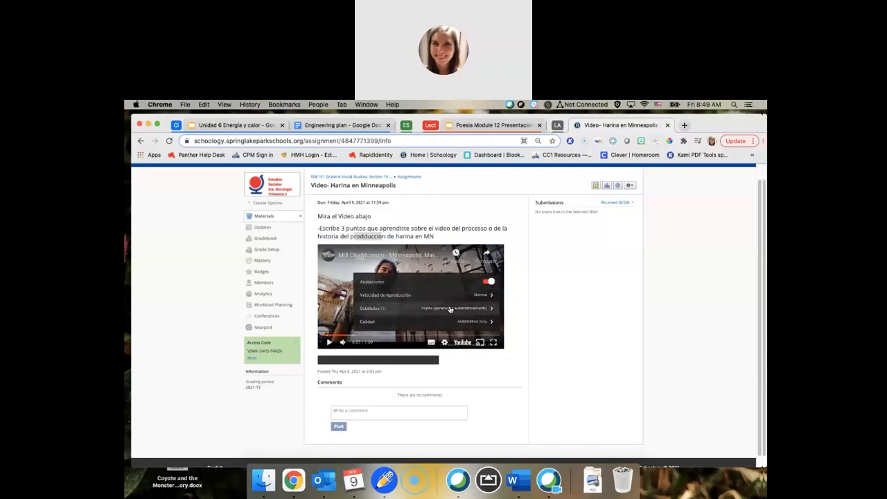
left_click(450, 308)
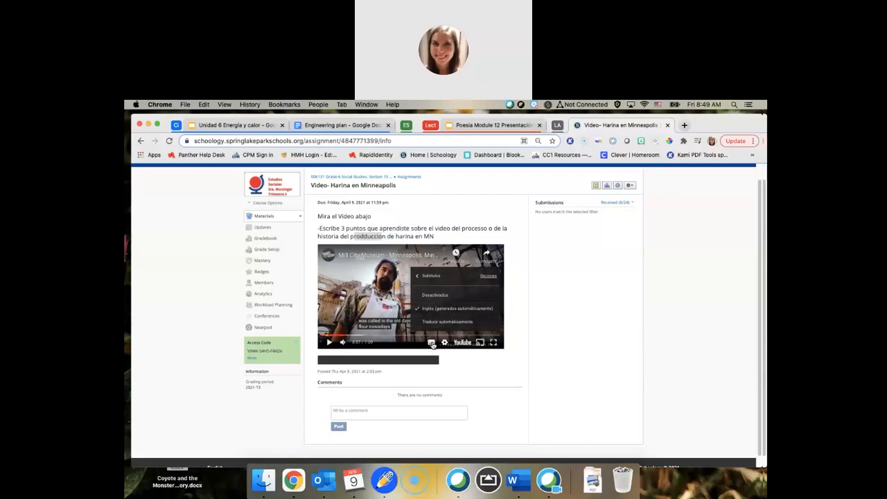
left_click(433, 343)
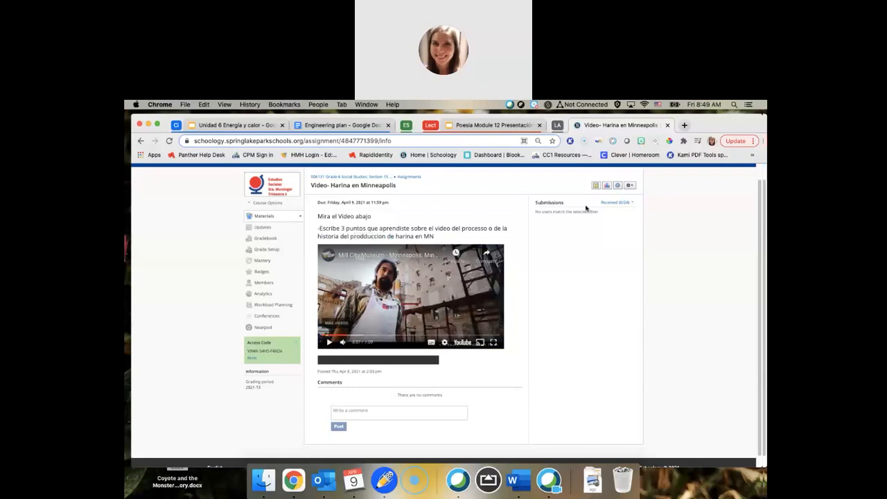
scroll(353, 247, "up", 2)
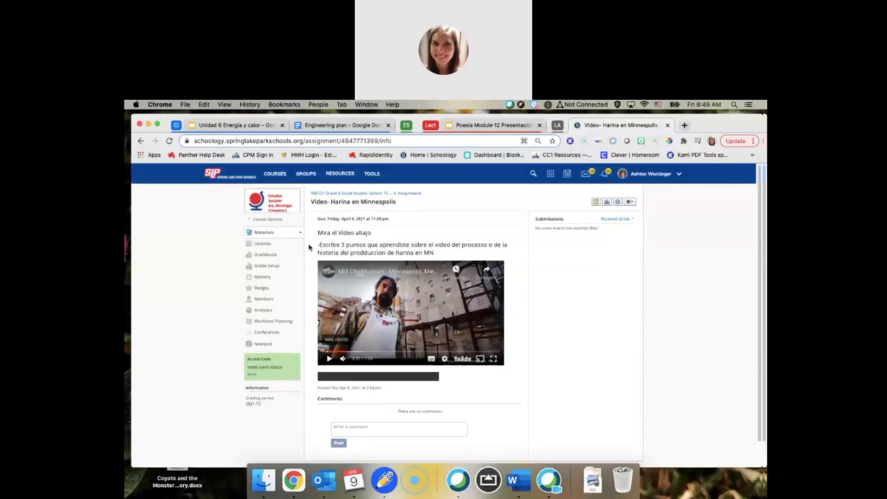
From the Courses list, enter the Lectura / 006100 Grade 6 Language Arts course.
left_click(274, 173)
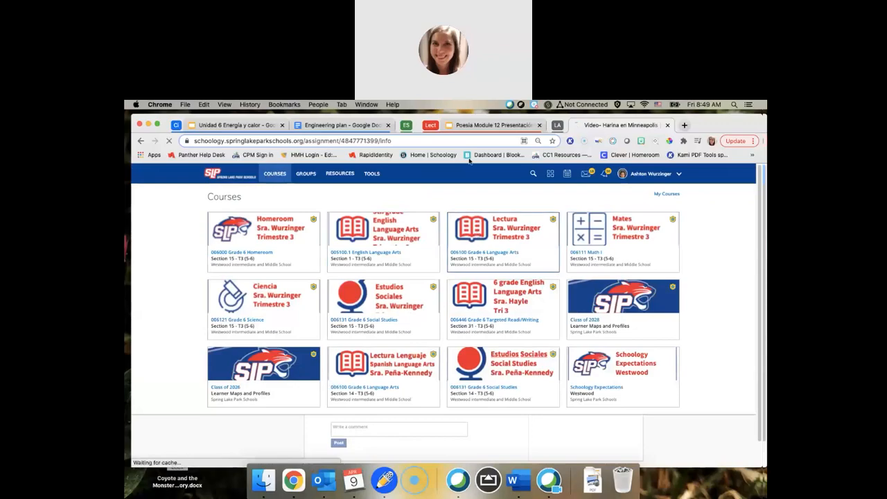
left_click(476, 234)
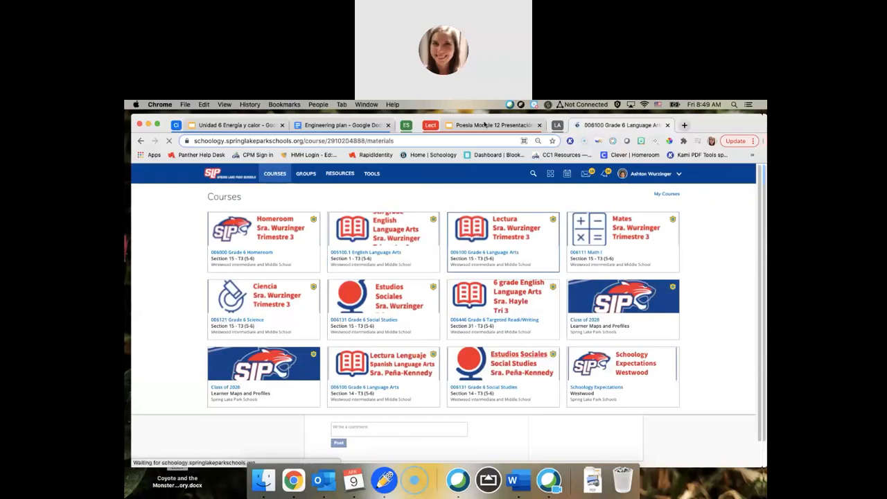